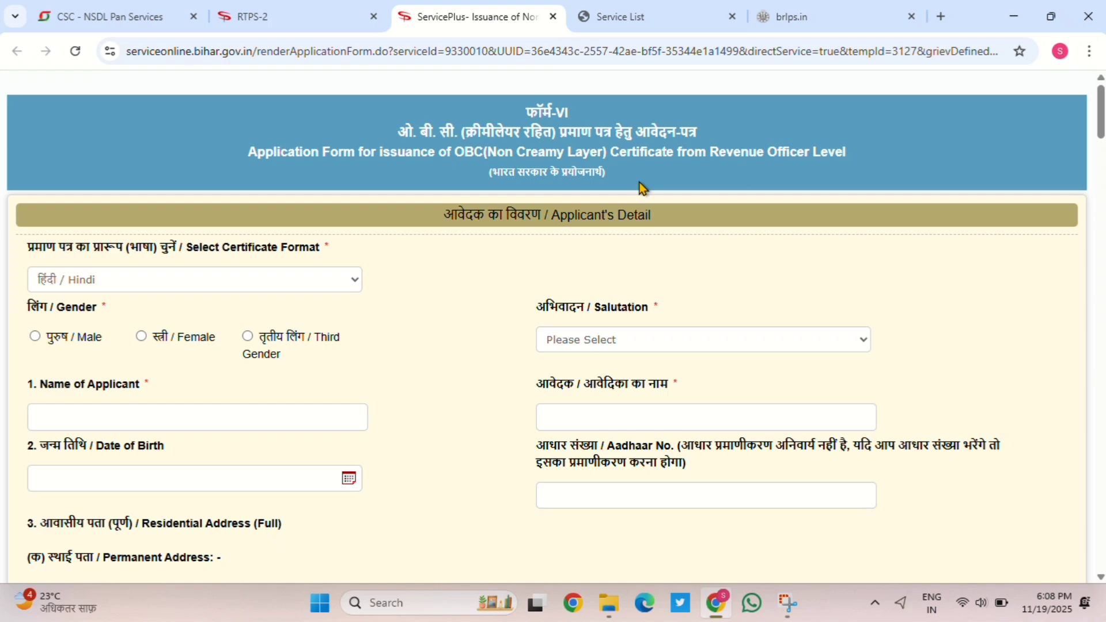
Search Google for 'service plus bihar' from the Chrome New Tab page.
scroll(640, 182, down, 5)
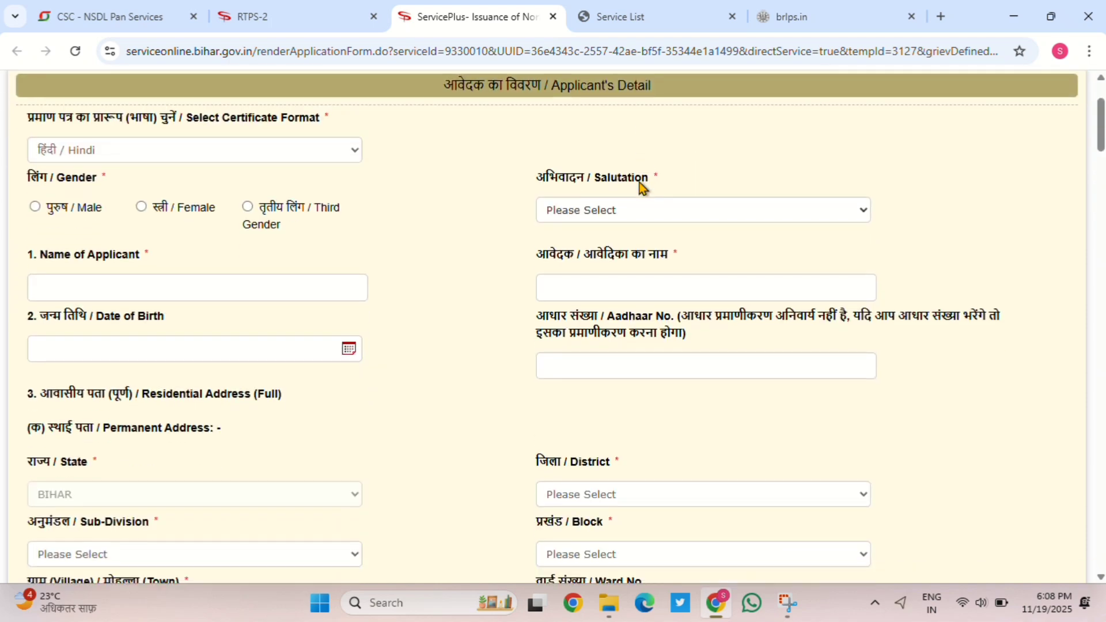
scroll(639, 182, down, 10)
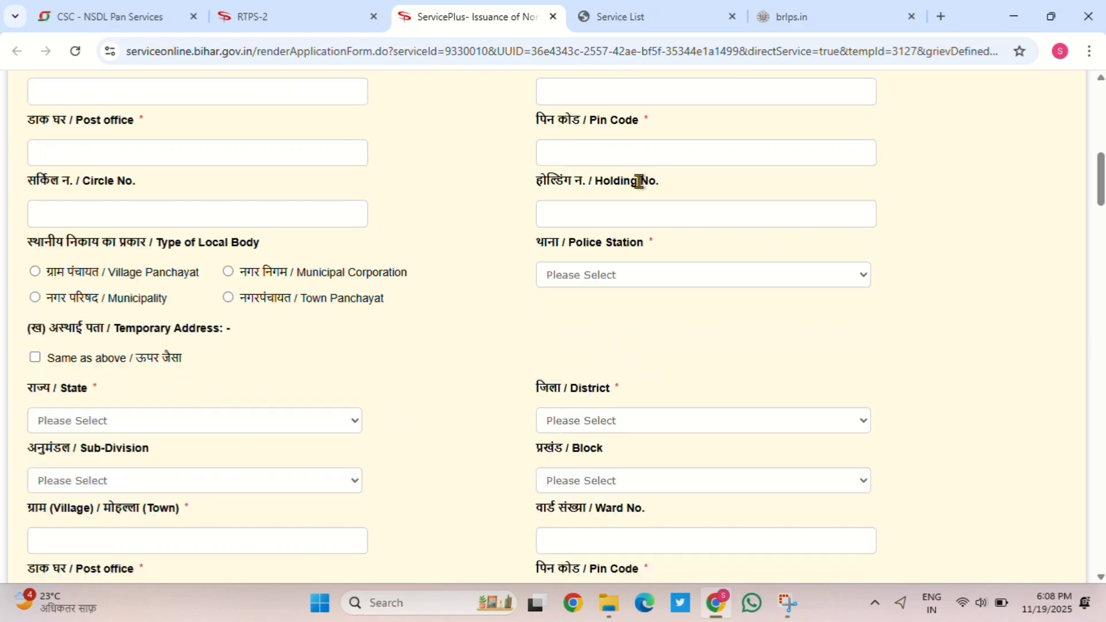
scroll(639, 183, down, 10)
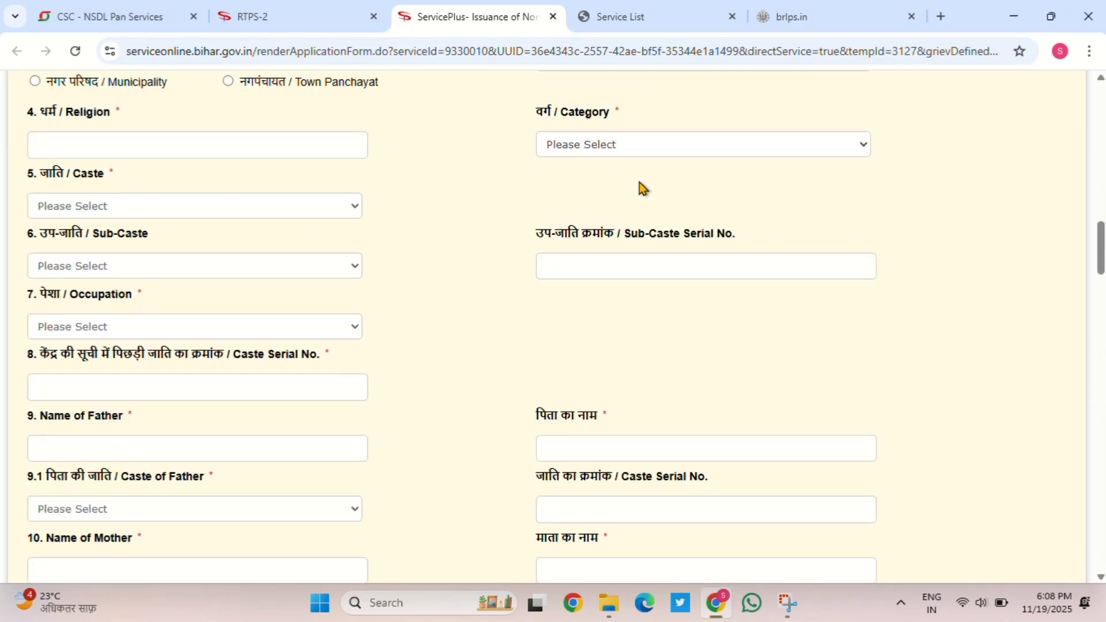
scroll(639, 182, down, 10)
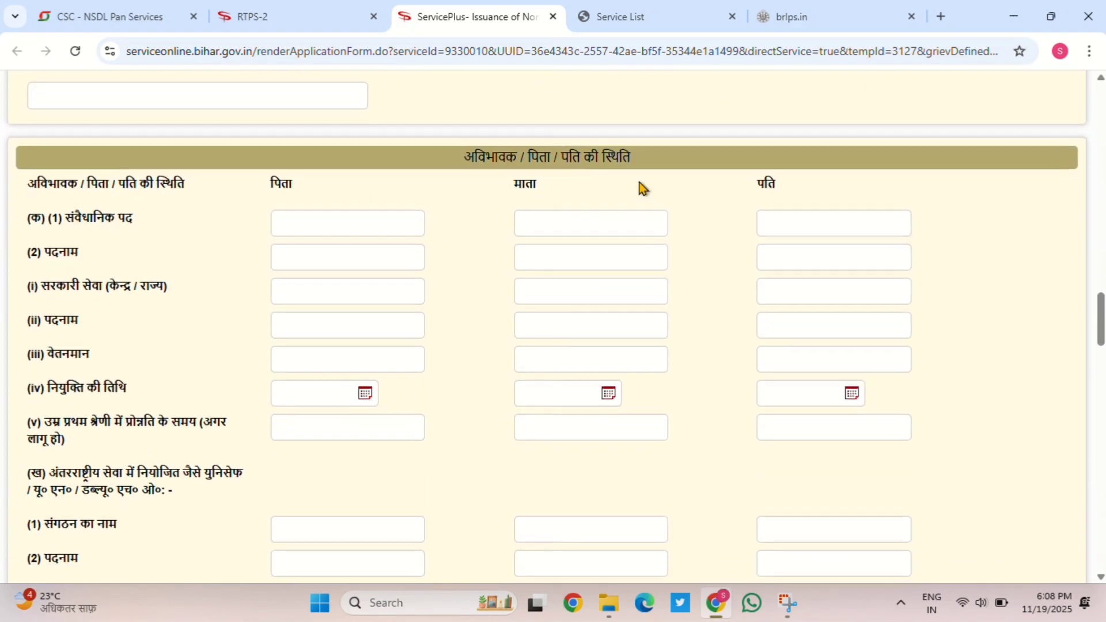
scroll(639, 183, down, 9)
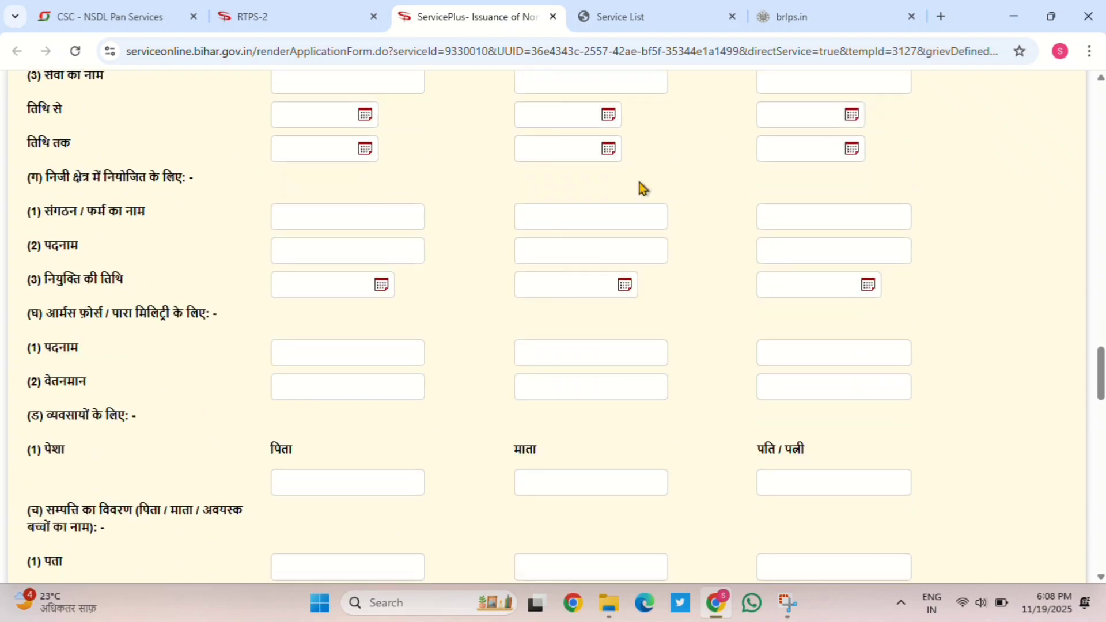
scroll(639, 183, down, 9)
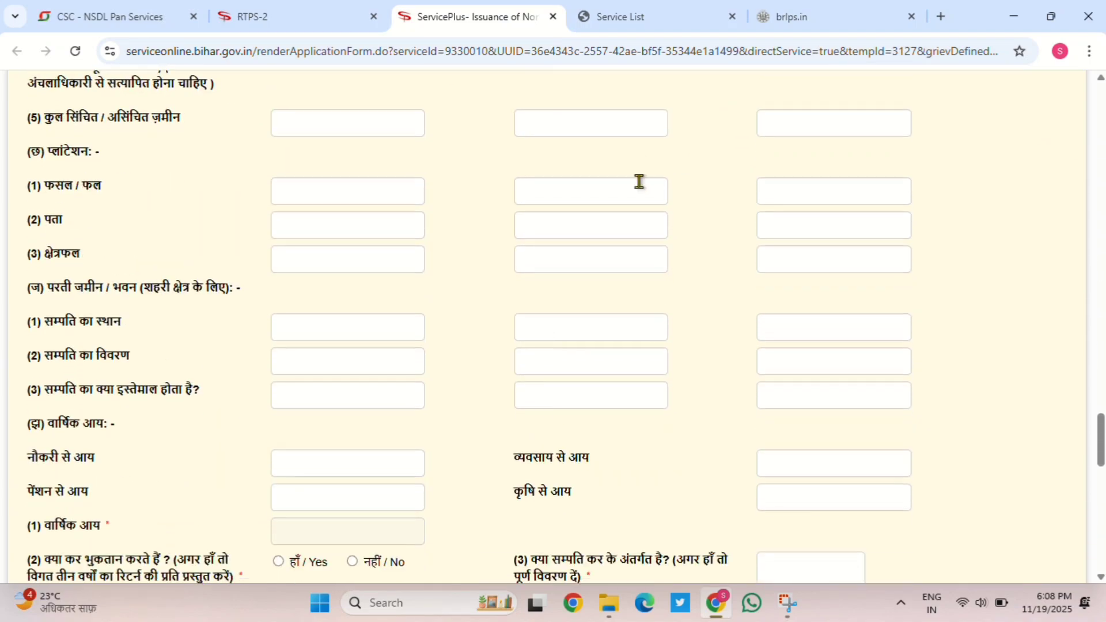
scroll(640, 182, down, 8)
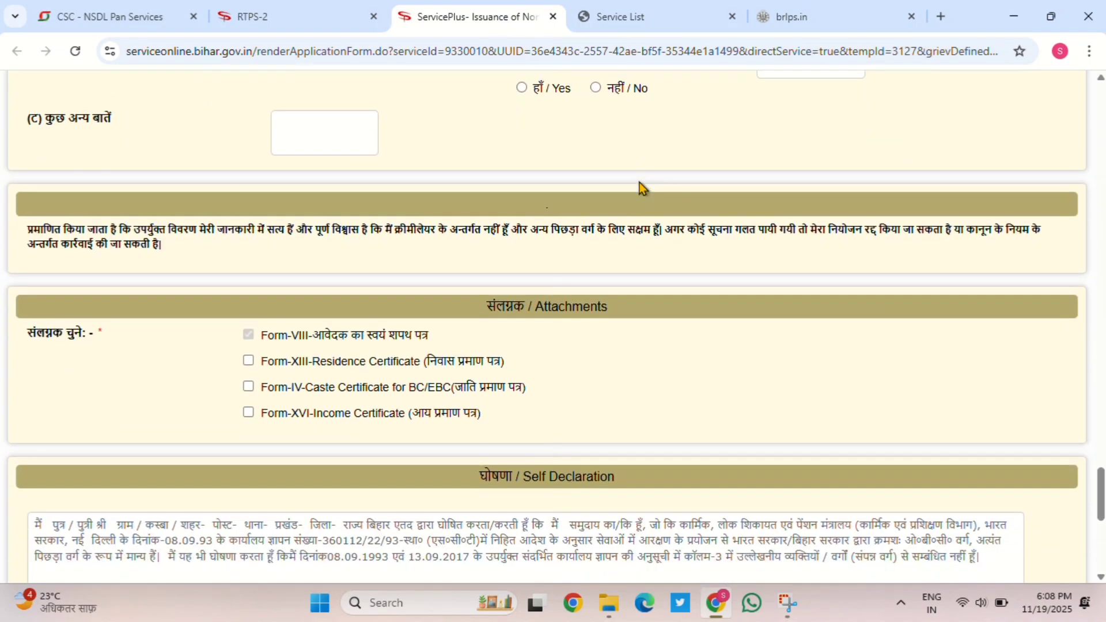
scroll(640, 183, down, 4)
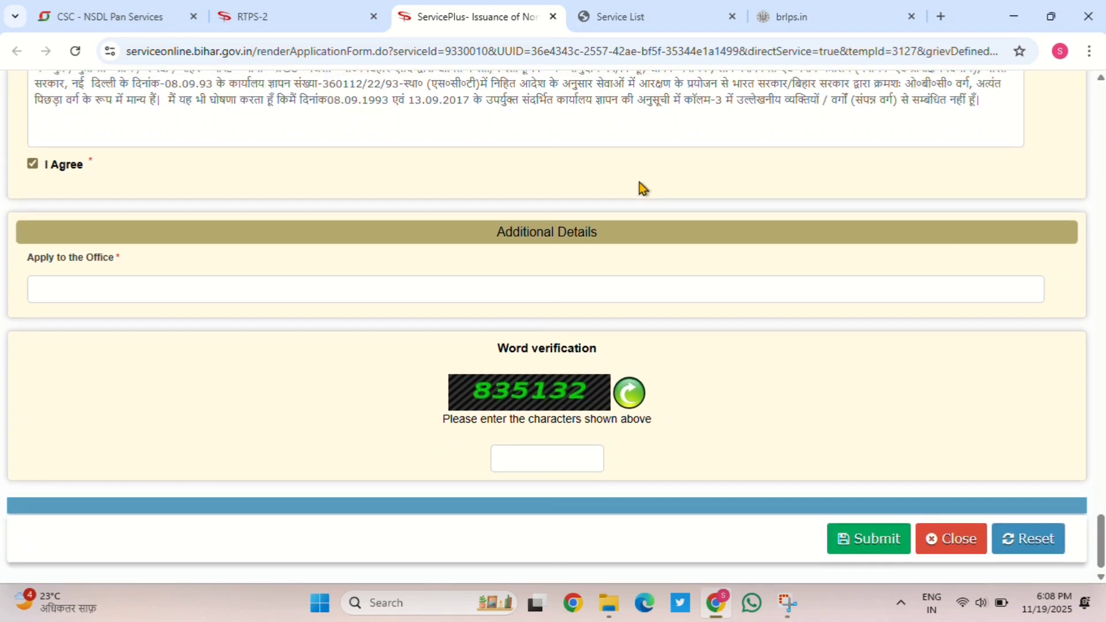
scroll(639, 183, up, 2)
scroll(640, 182, up, 2)
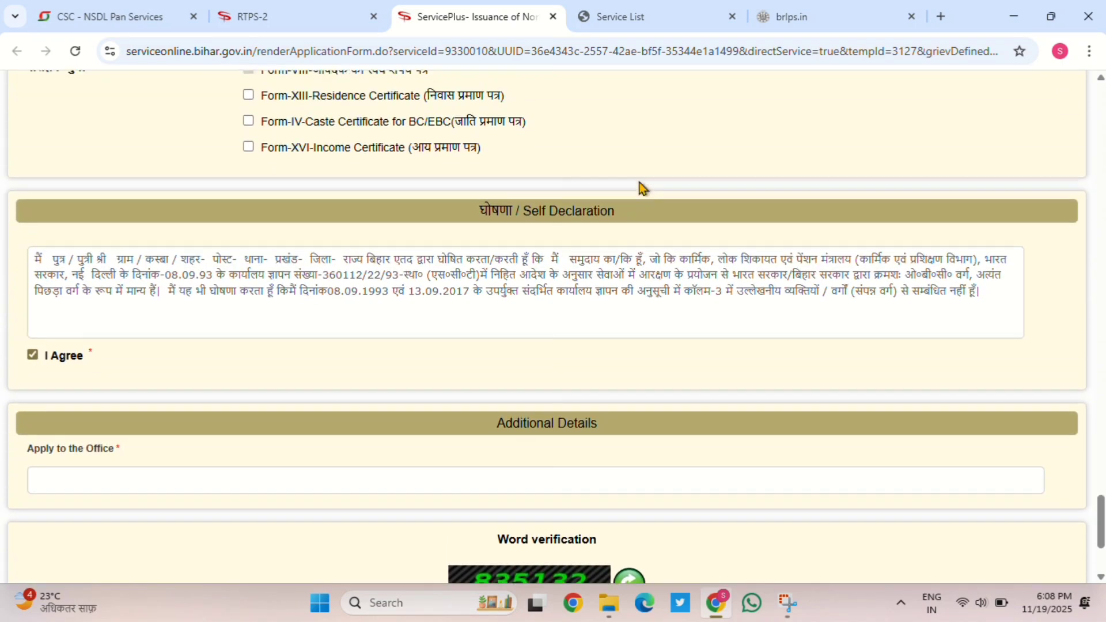
scroll(640, 183, up, 8)
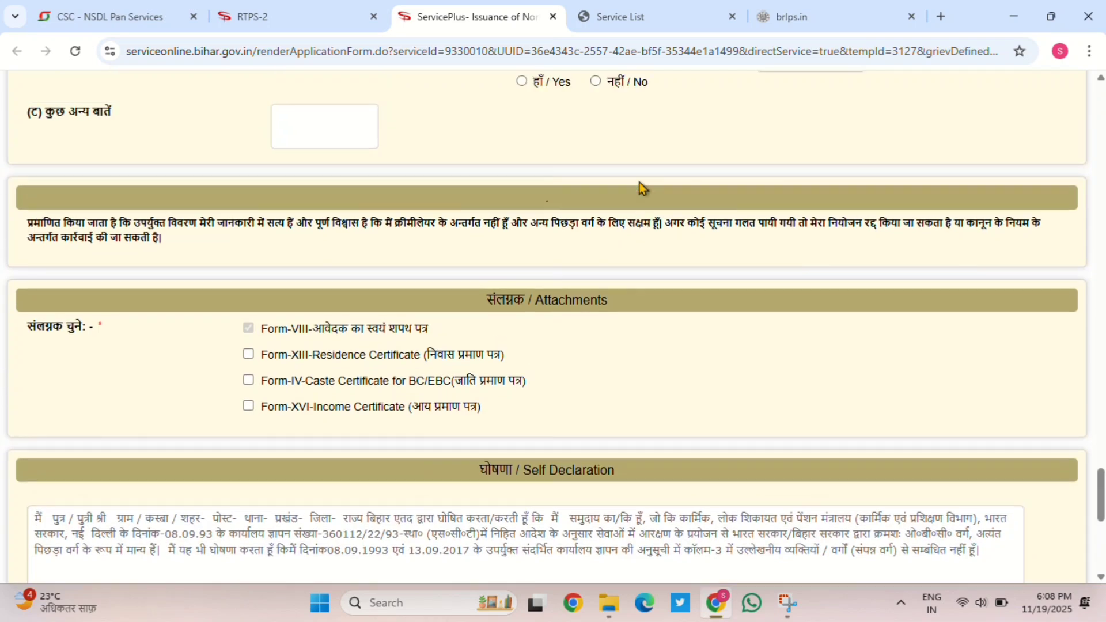
scroll(639, 183, up, 8)
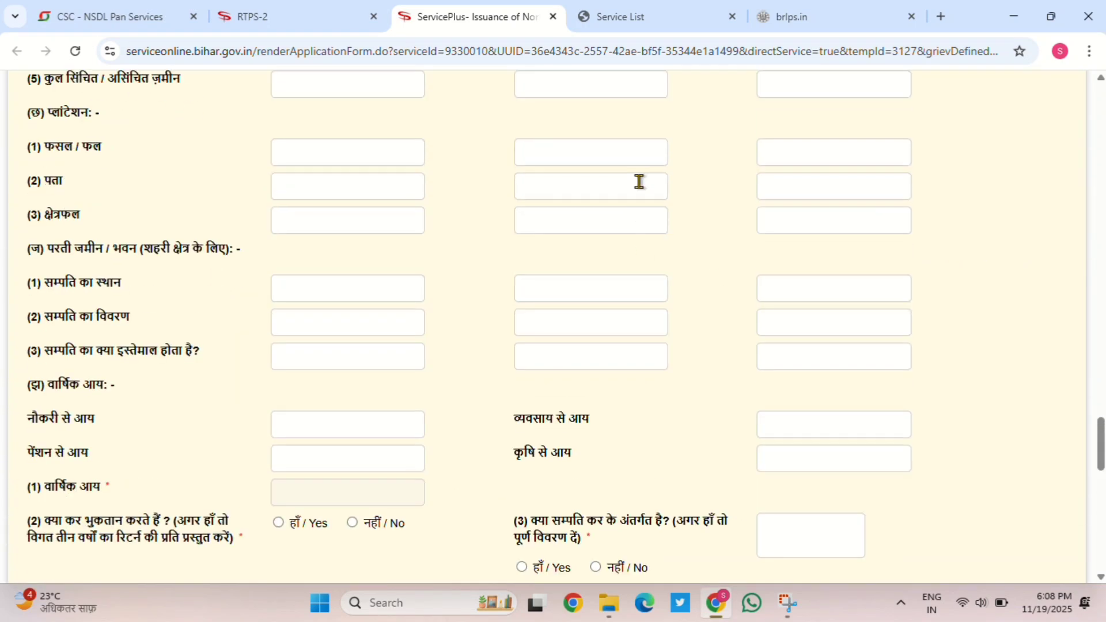
scroll(639, 182, up, 9)
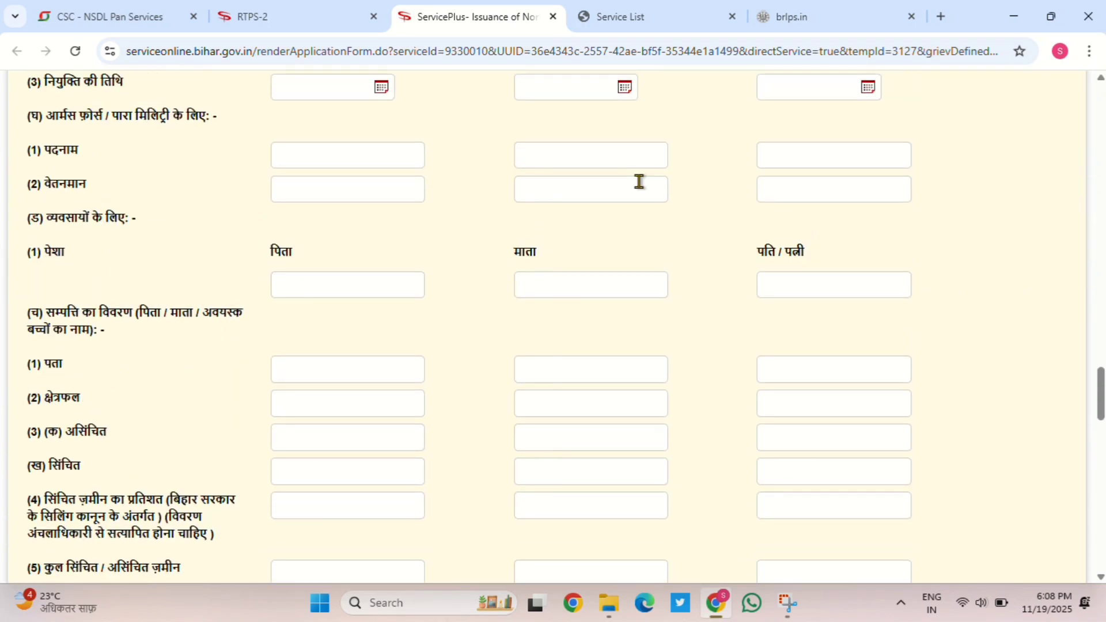
scroll(639, 182, up, 4)
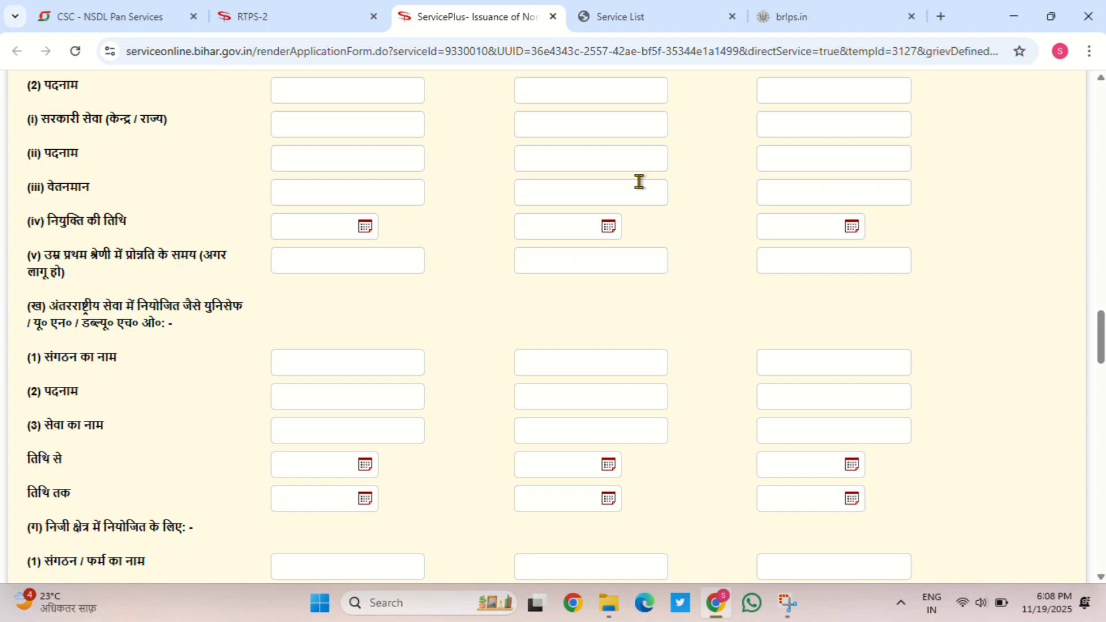
scroll(639, 182, up, 5)
scroll(639, 182, up, 3)
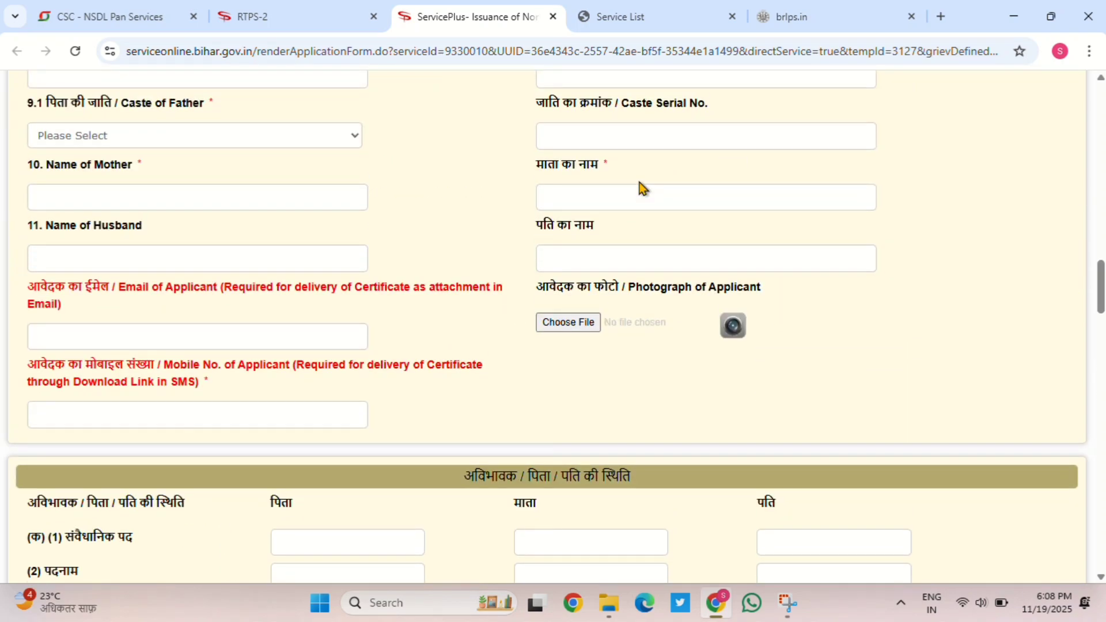
scroll(640, 182, up, 4)
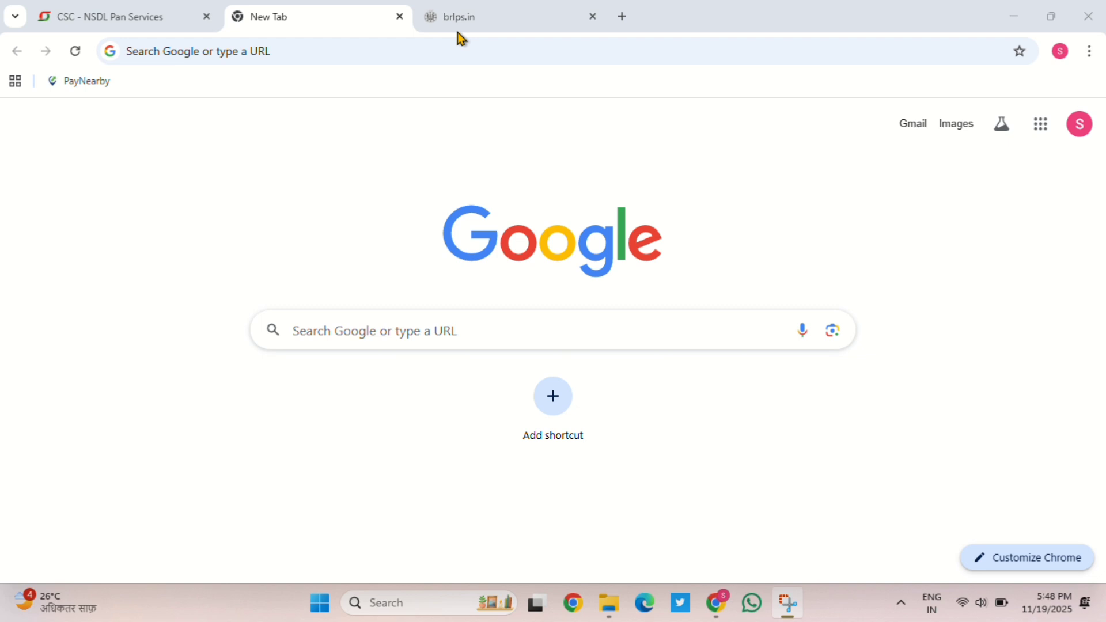
click(332, 331)
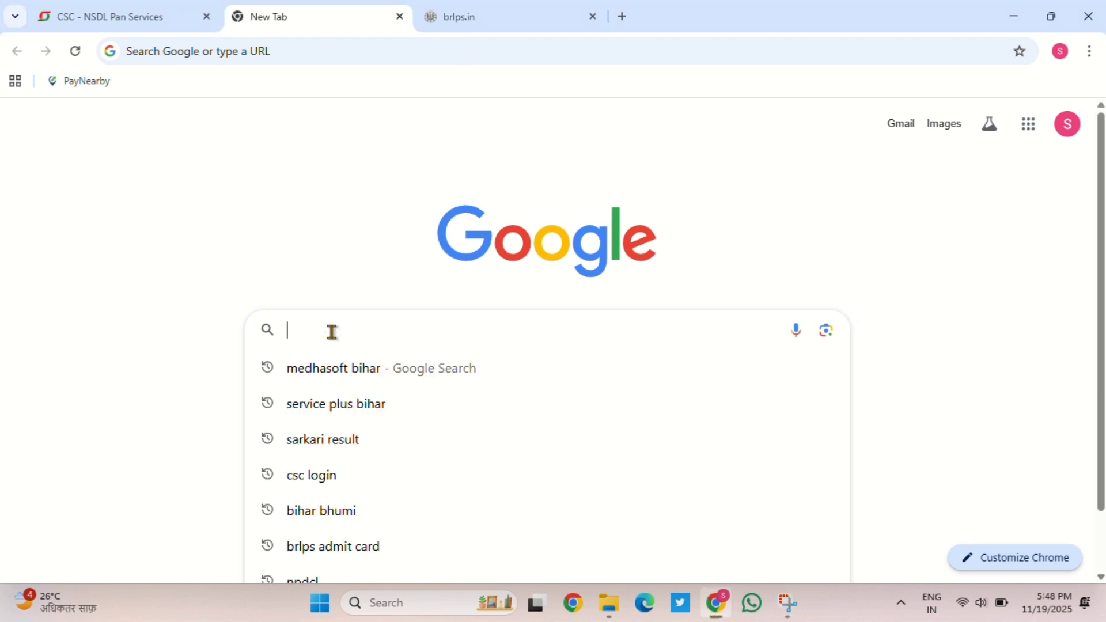
text(servic)
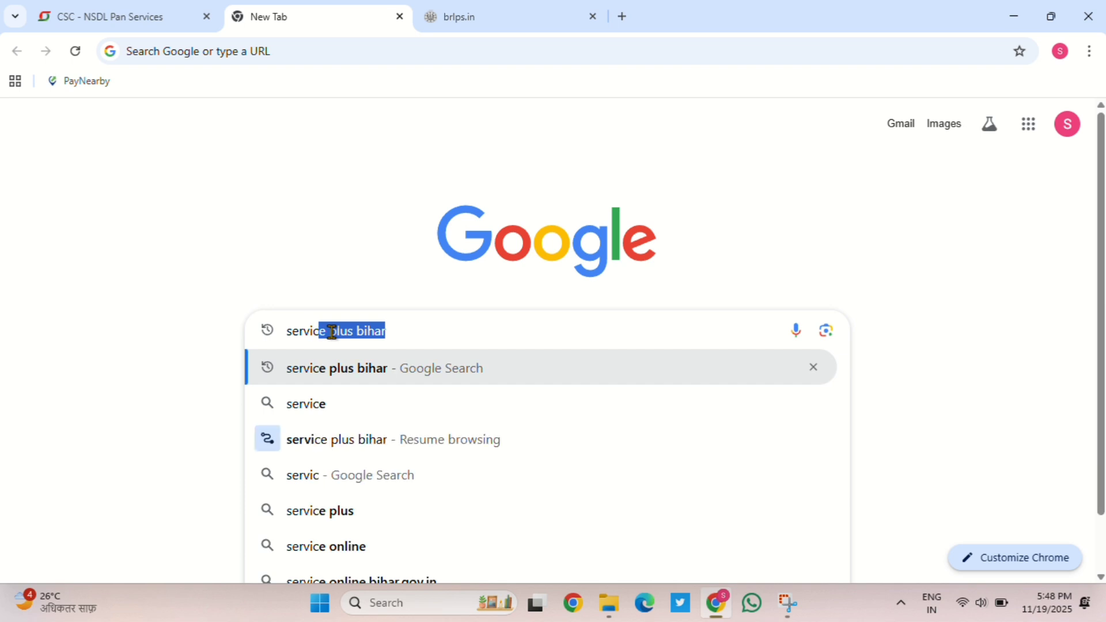
text(e plus b)
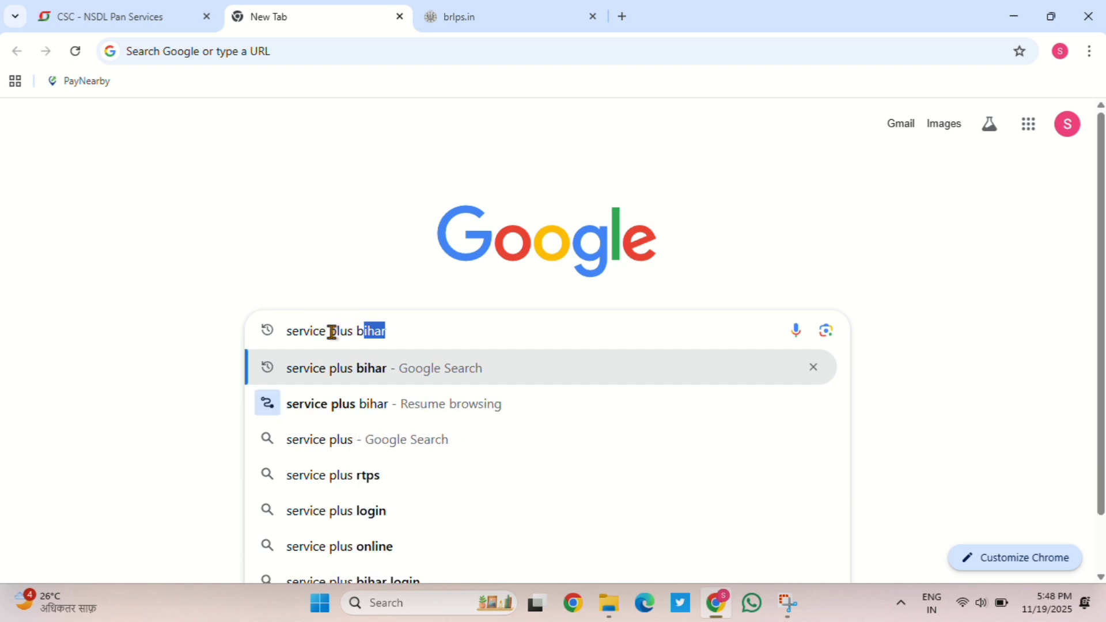
text(ihar)
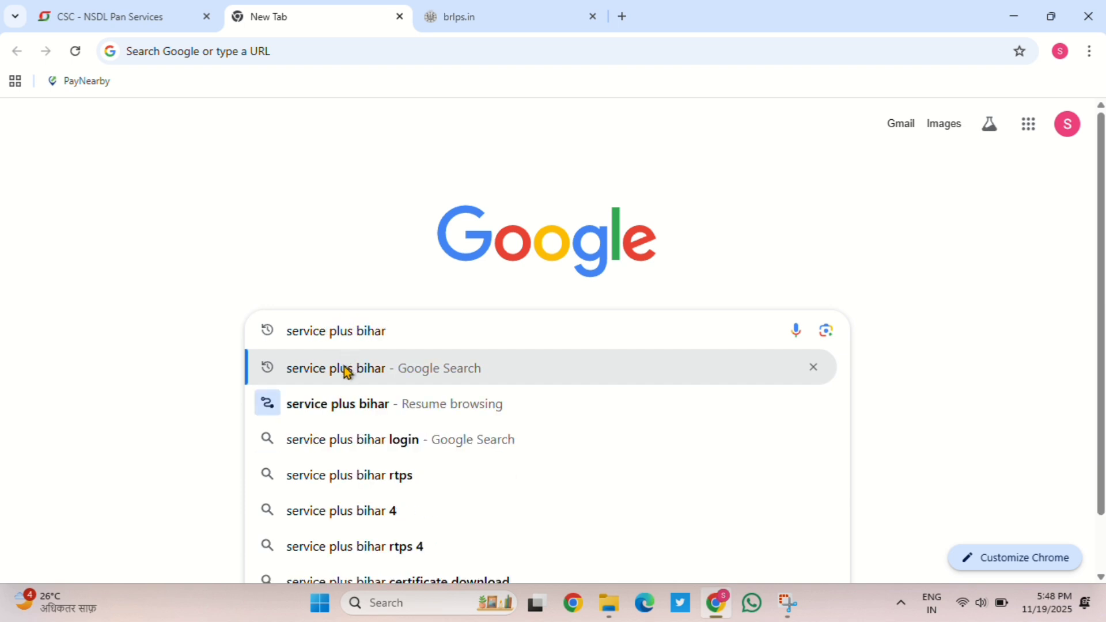
click(341, 369)
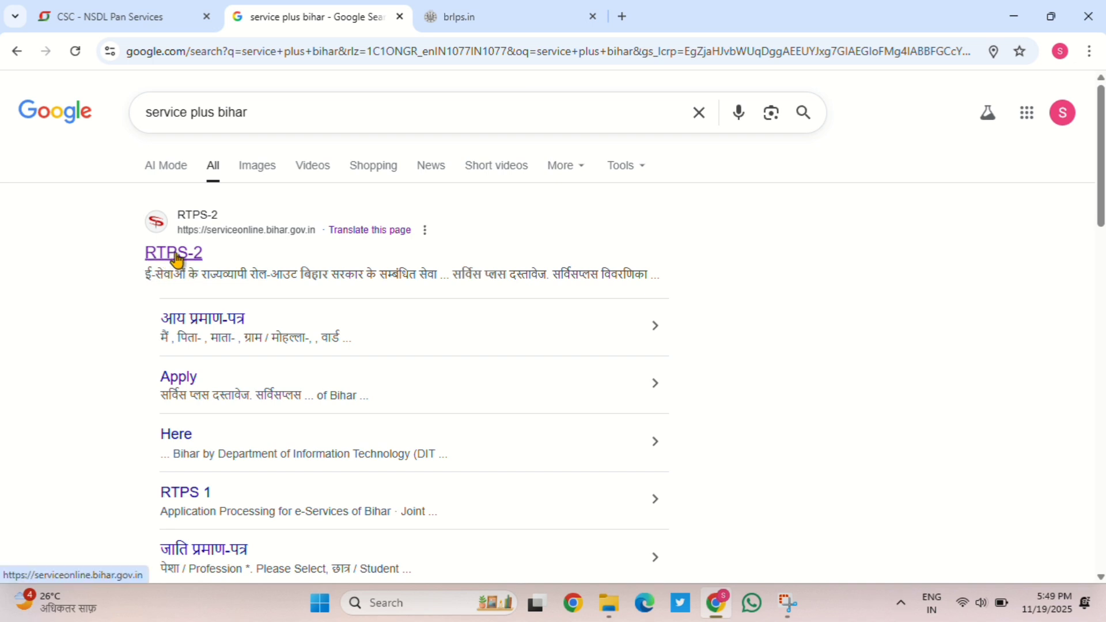
Open the RTPS-2 portal from the results and expand the सामान्य प्रशासन विभाग services.
click(176, 254)
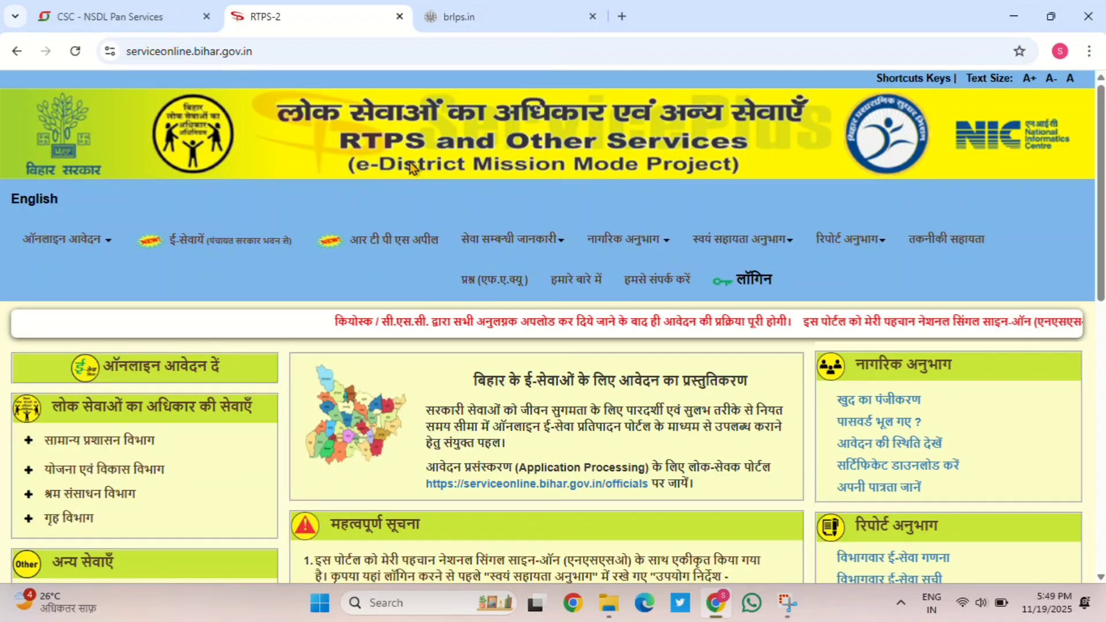
scroll(366, 167, down, 2)
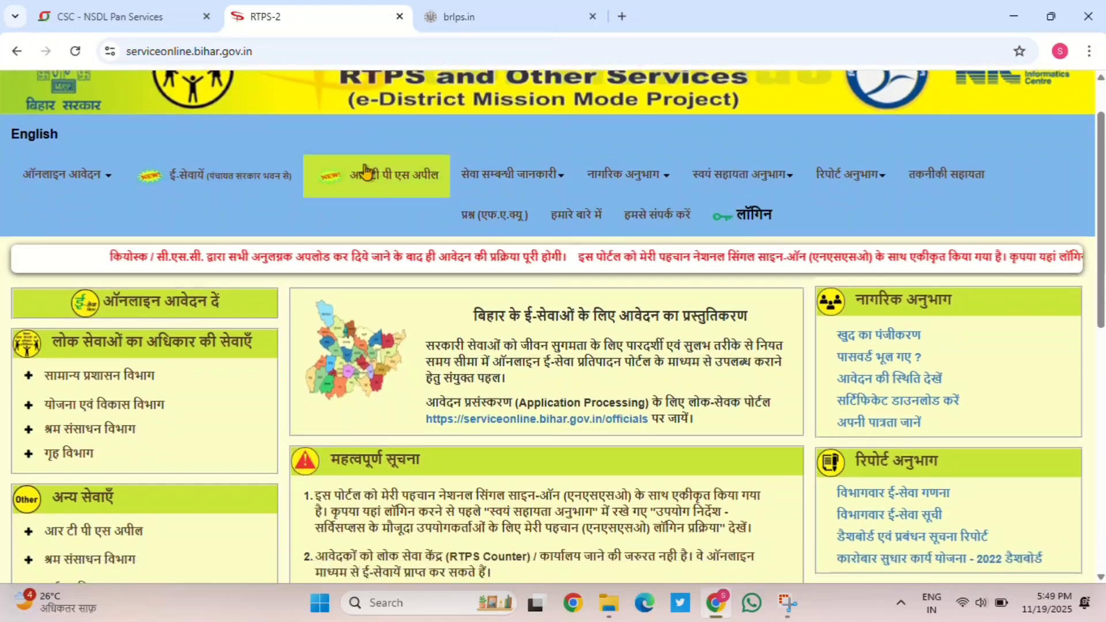
scroll(365, 168, down, 1)
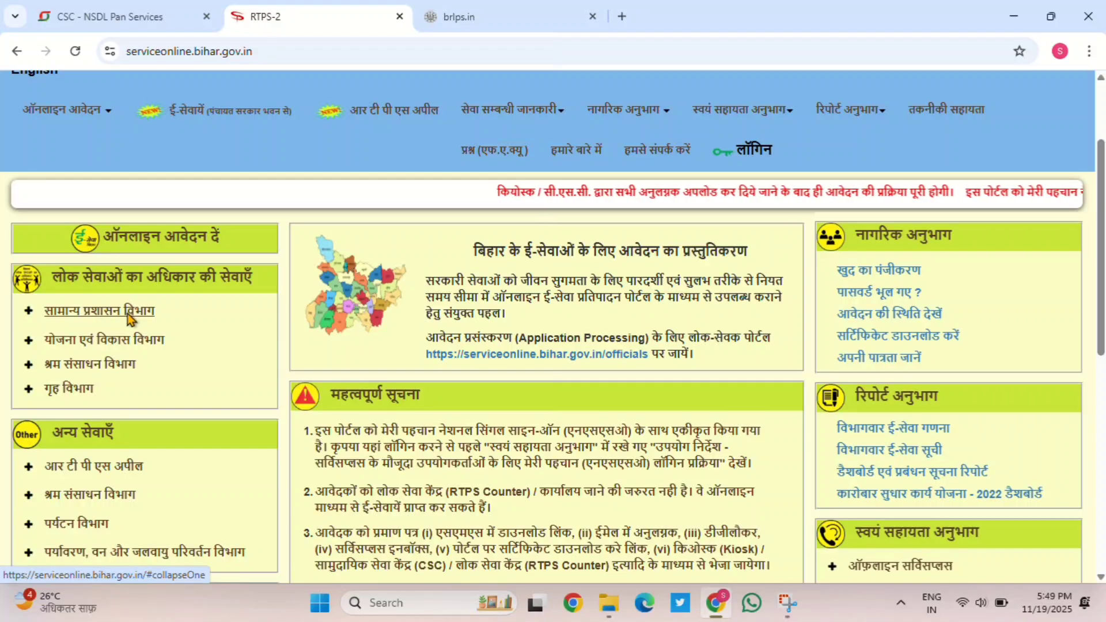
click(87, 314)
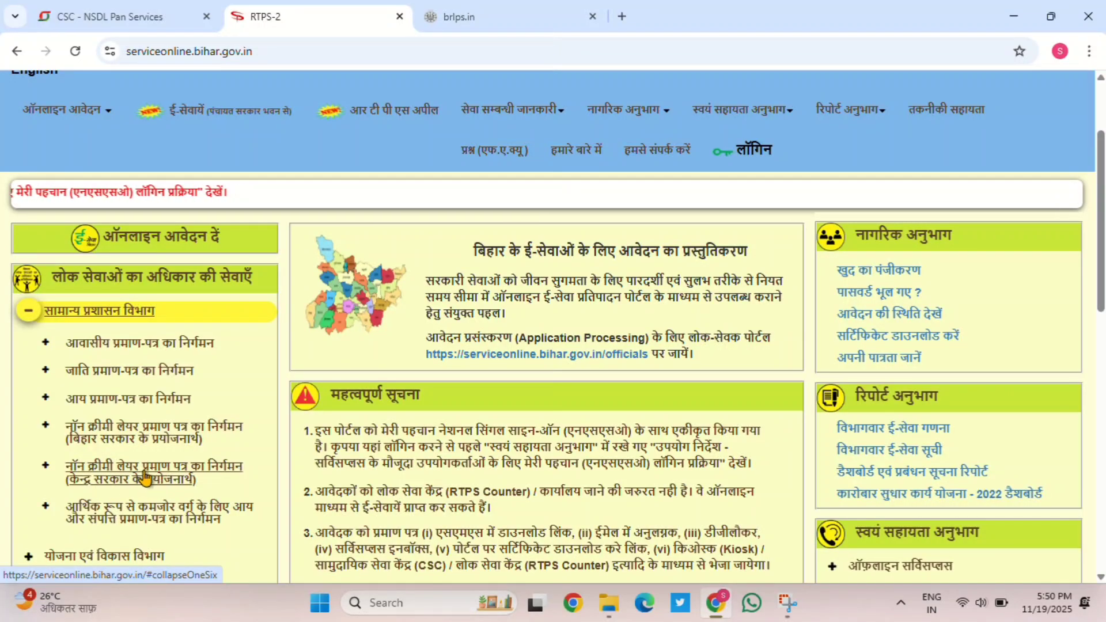
Expand the central-government Non-Creamy Layer certificate and choose its अंचल स्तर पर (circle-level) form.
click(117, 475)
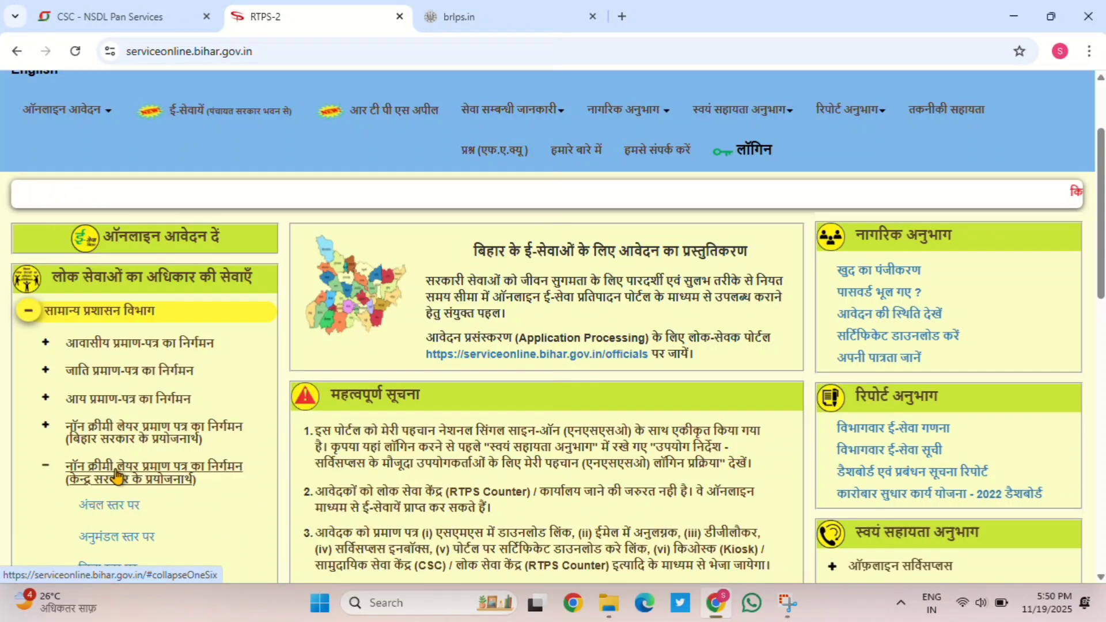
scroll(117, 475, down, 3)
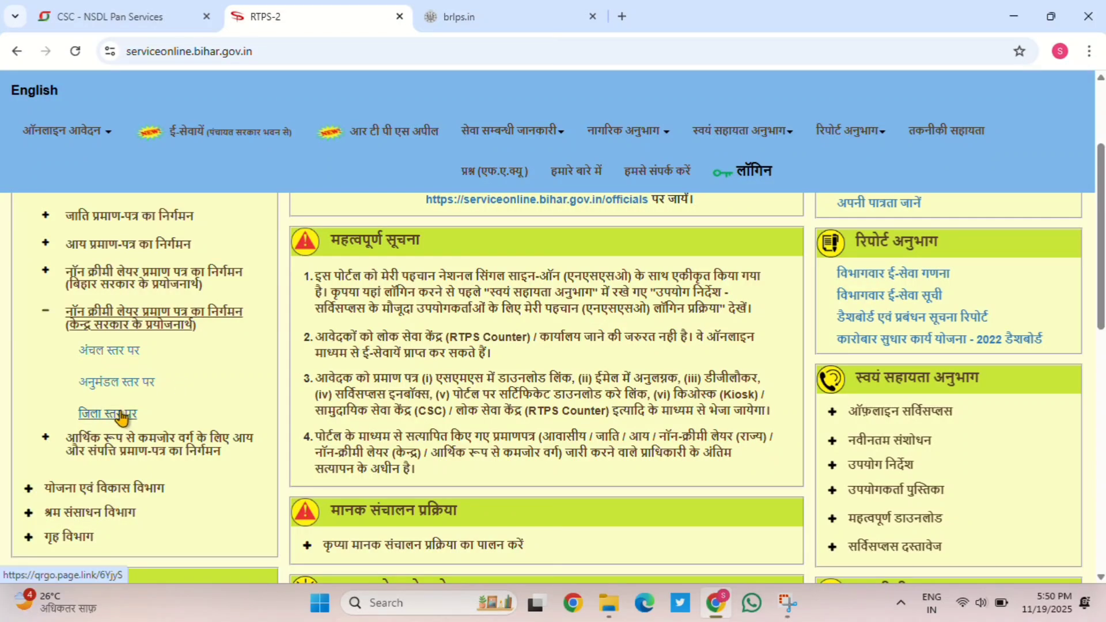
click(117, 352)
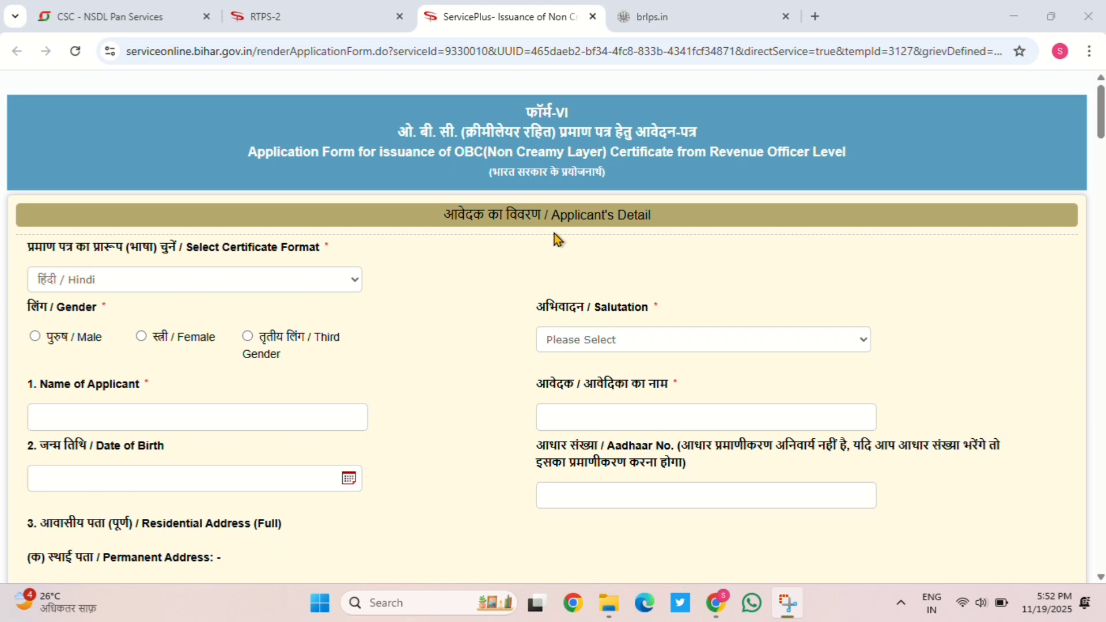
Keep Hindi as the certificate format and set the applicant's gender to पुरुष / Male.
click(75, 281)
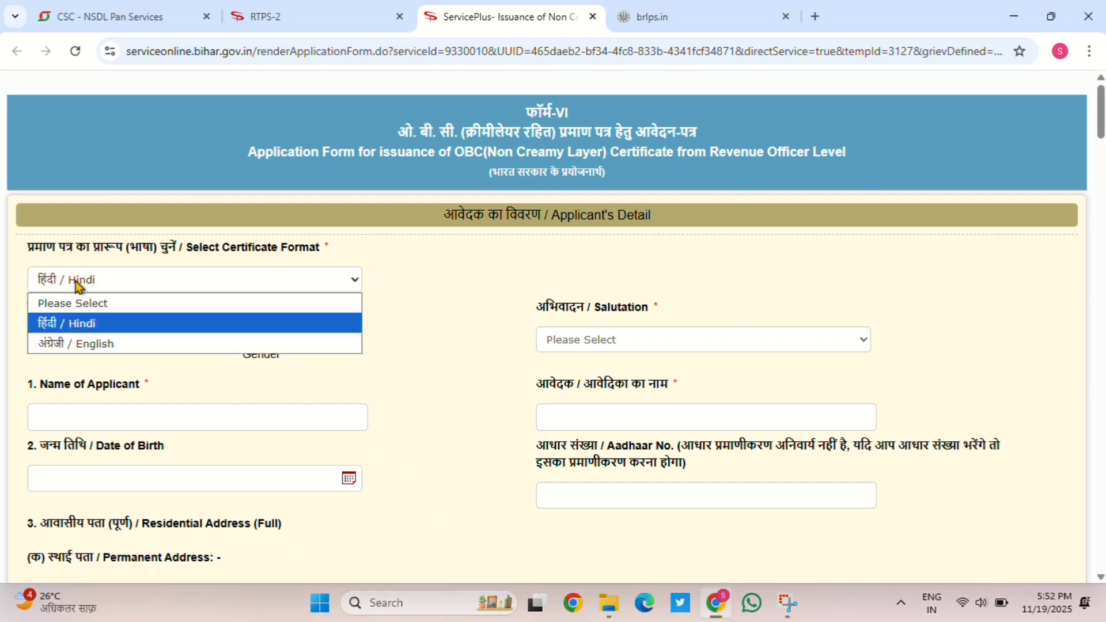
click(66, 330)
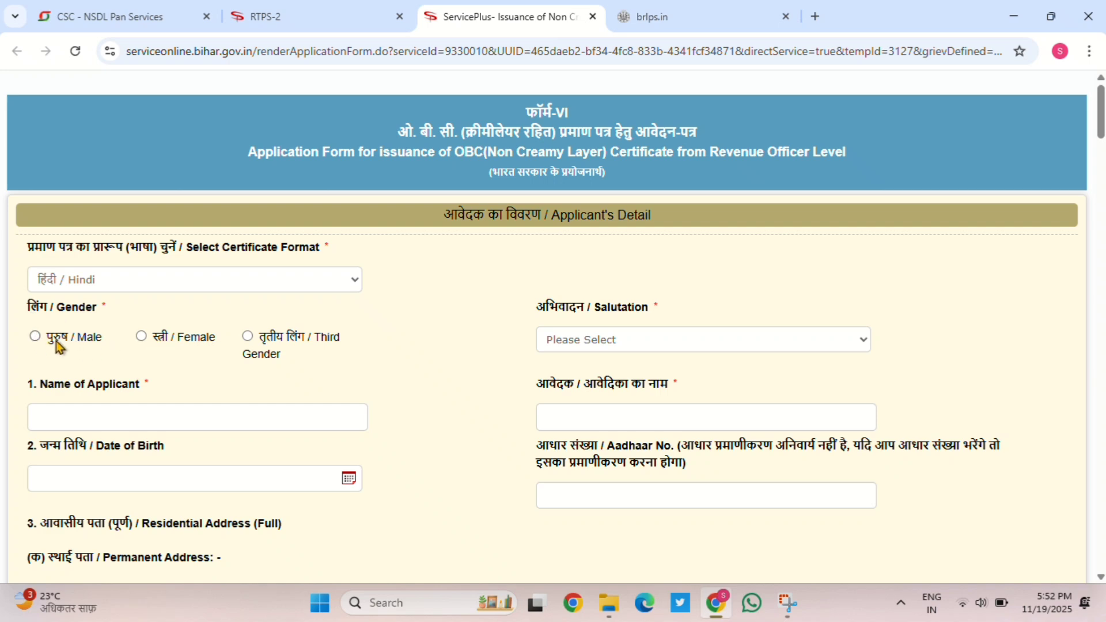
click(35, 336)
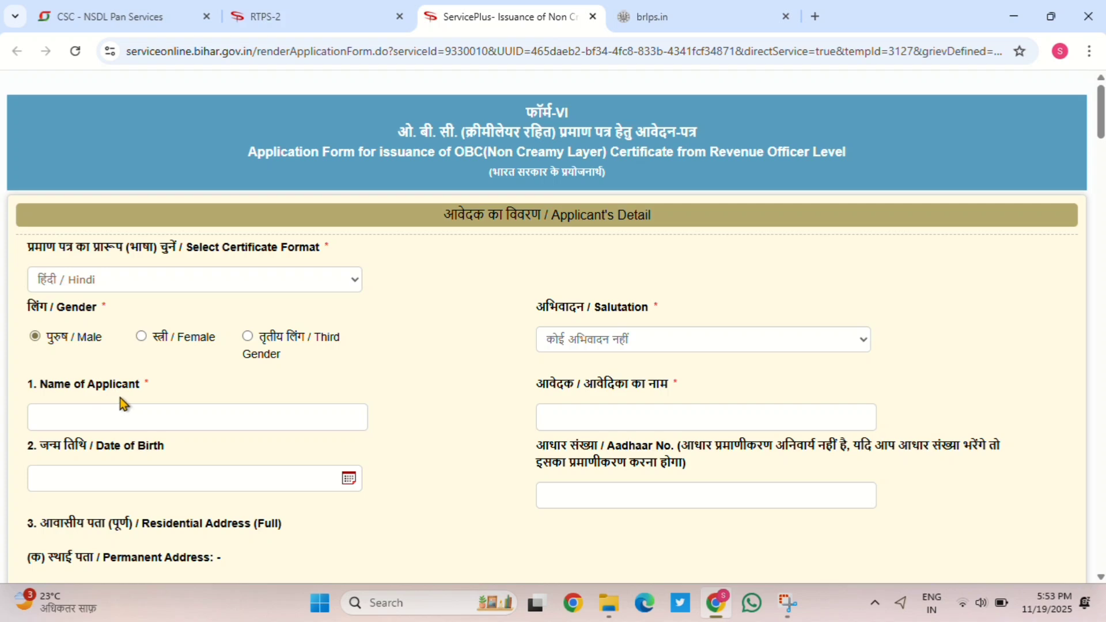
Go to the English and Hindi name fields, then bring up the date-of-birth calendar.
click(77, 414)
click(582, 408)
click(348, 478)
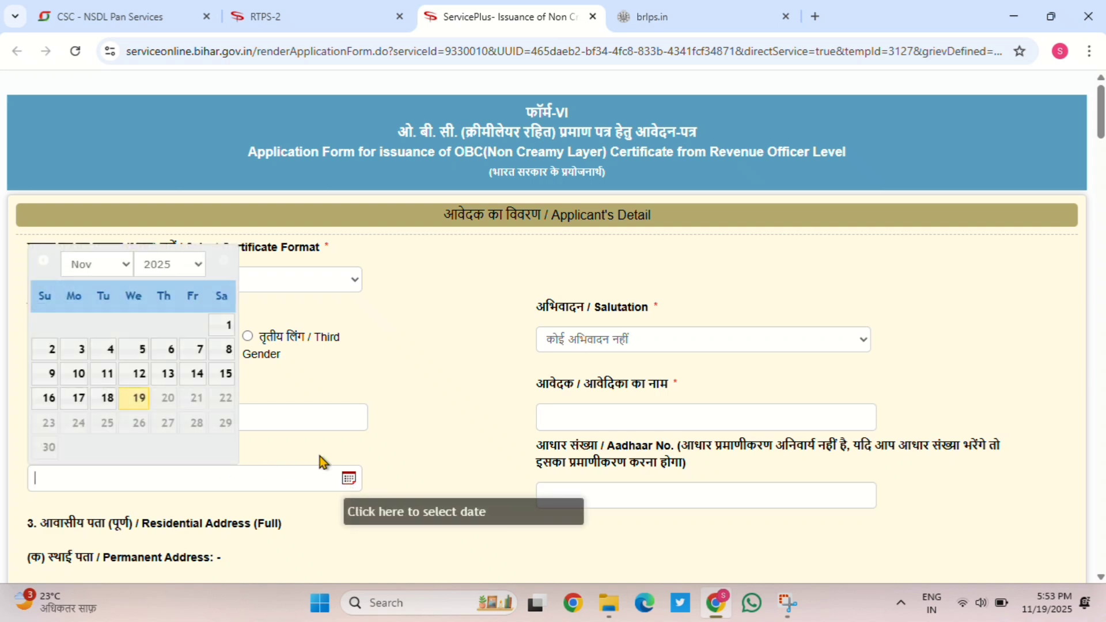
Look through the datepicker's year and month lists, then close it without choosing a date.
click(166, 271)
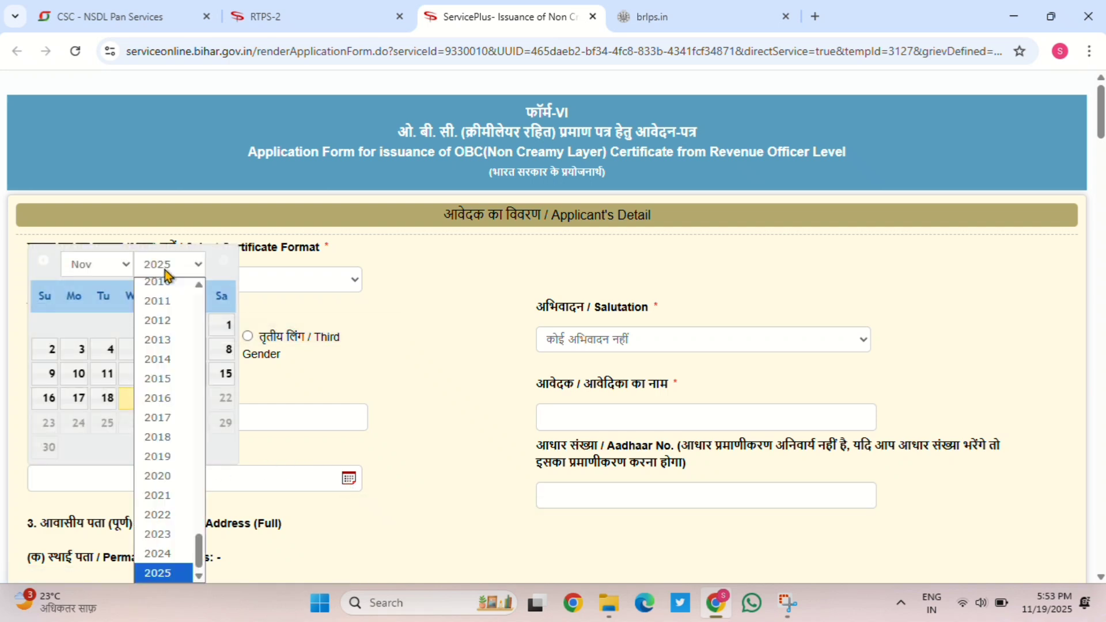
click(166, 272)
click(128, 267)
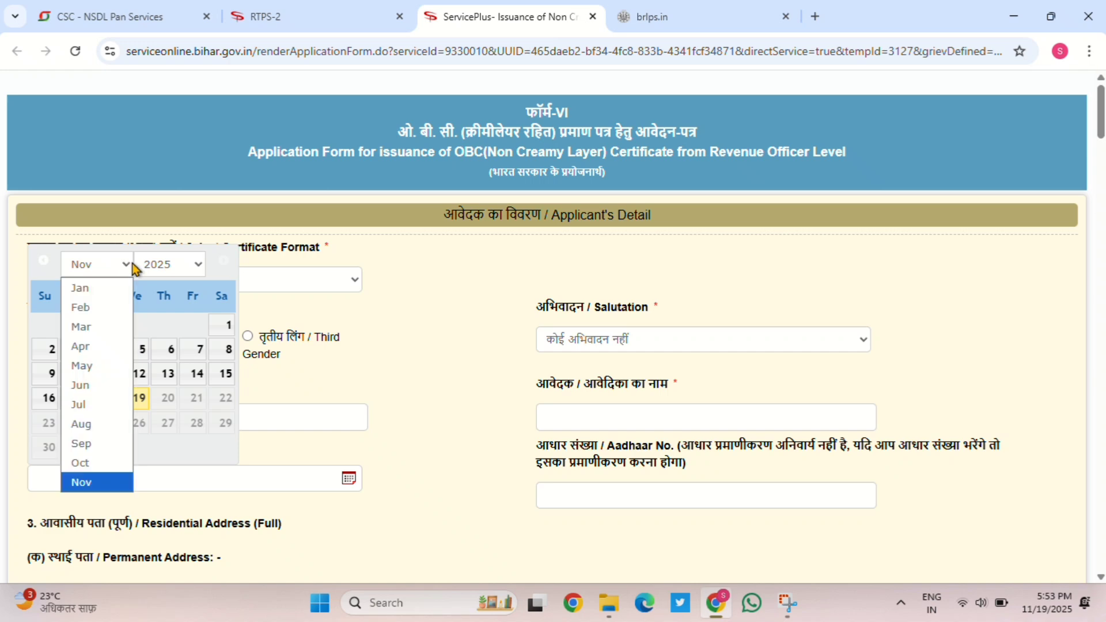
click(469, 470)
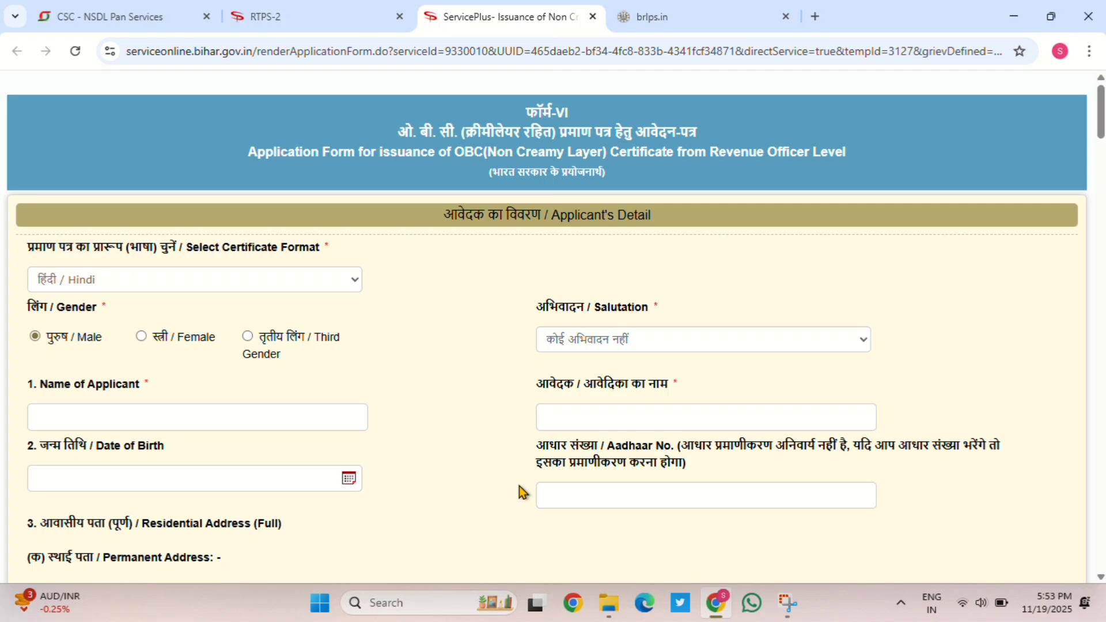
Scroll to the Permanent Address section and drop down its जिला / District list.
scroll(496, 479, down, 5)
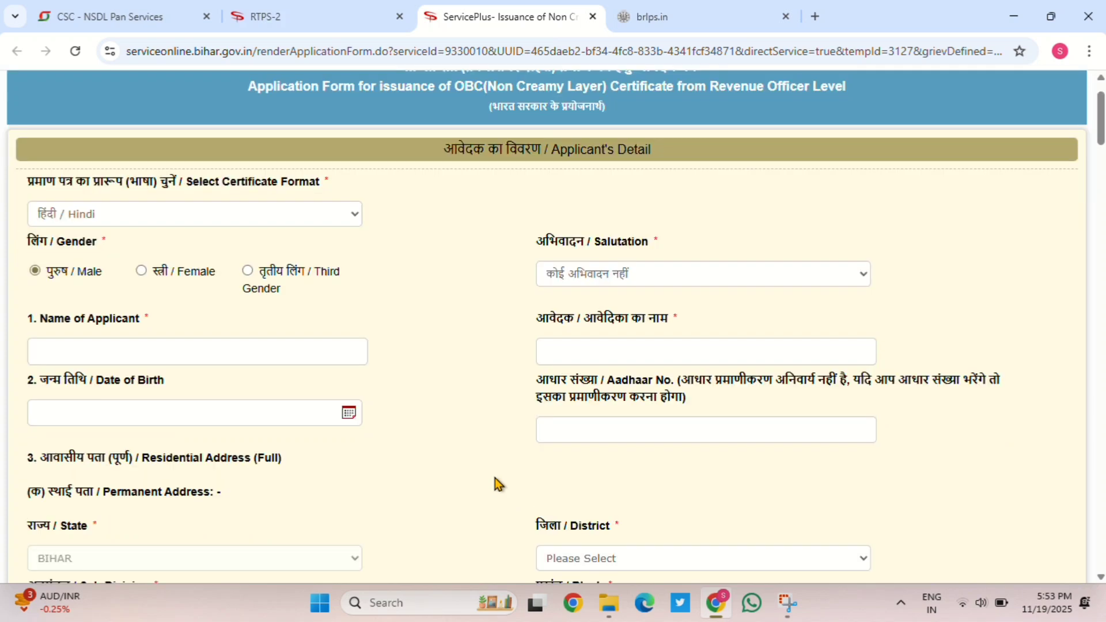
scroll(496, 478, down, 3)
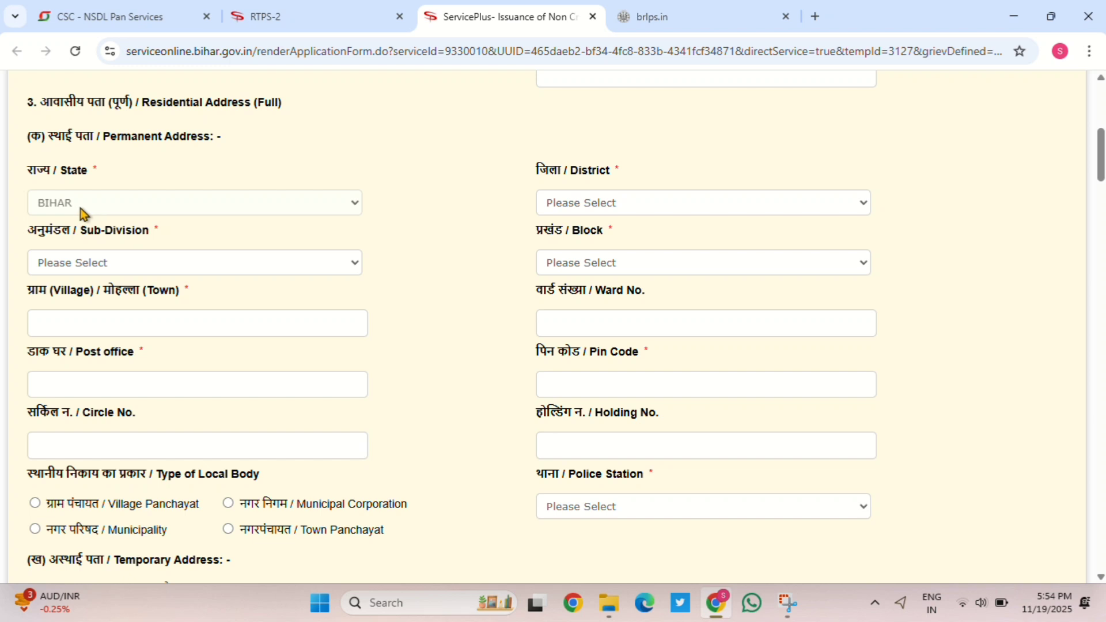
click(567, 203)
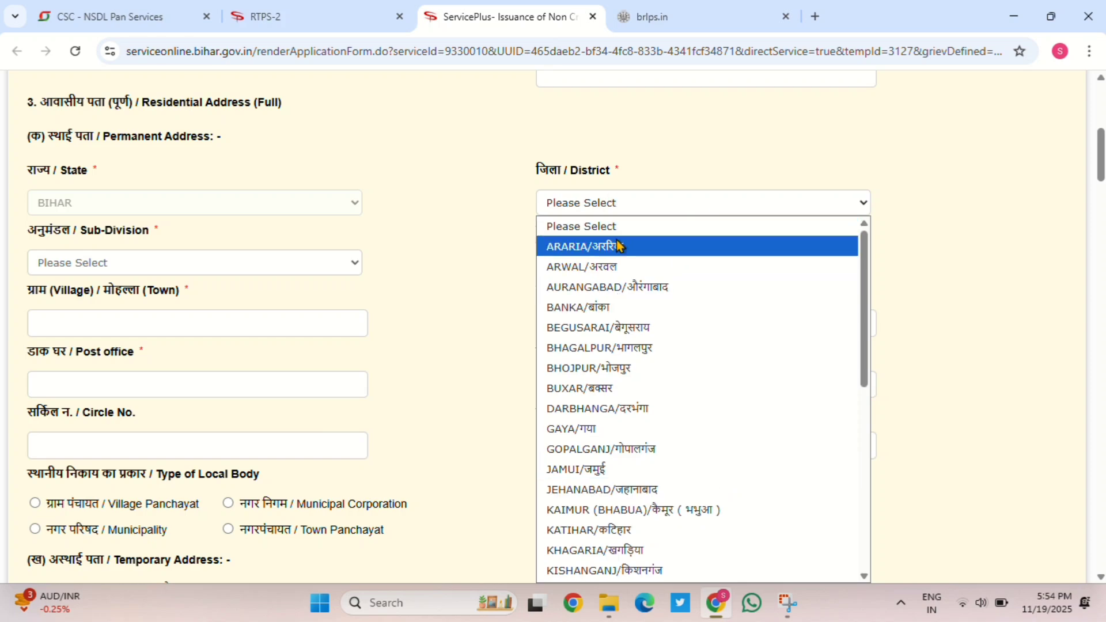
Close the District list unselected and scroll down to the Temporary Address section.
click(594, 227)
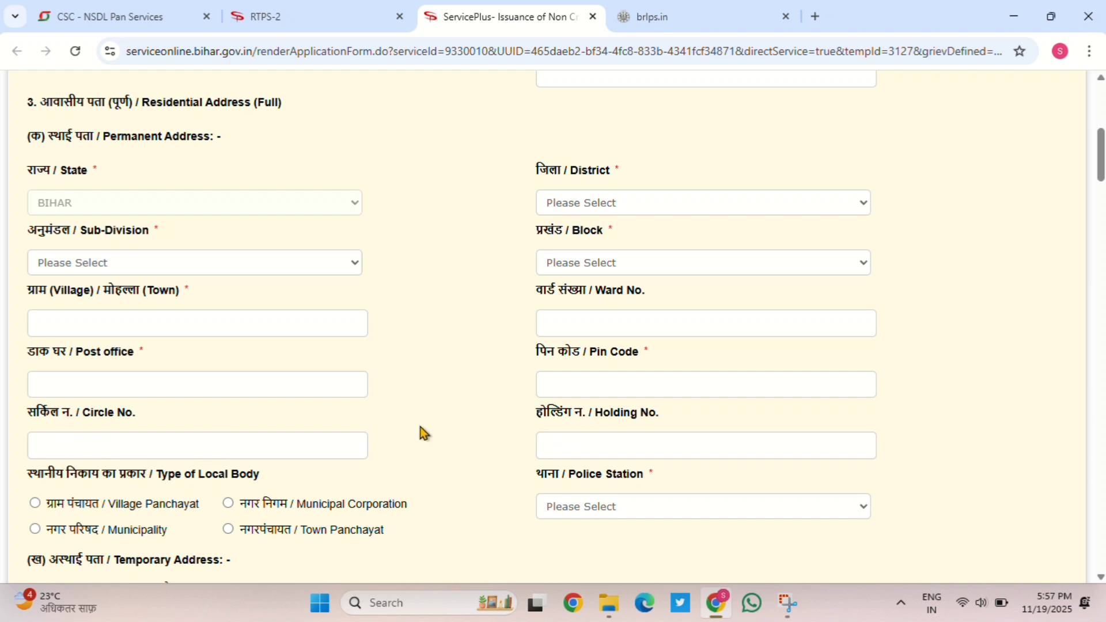
scroll(437, 429, down, 5)
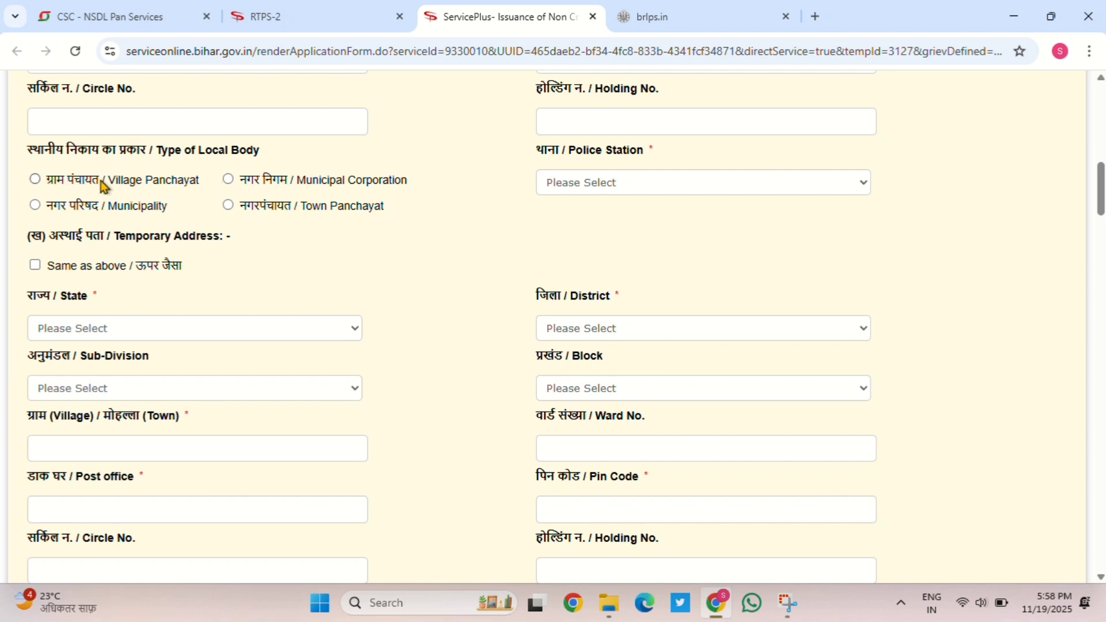
Choose ग्राम पंचायत / Village Panchayat and tick 'Same as above' for the temporary address.
click(36, 180)
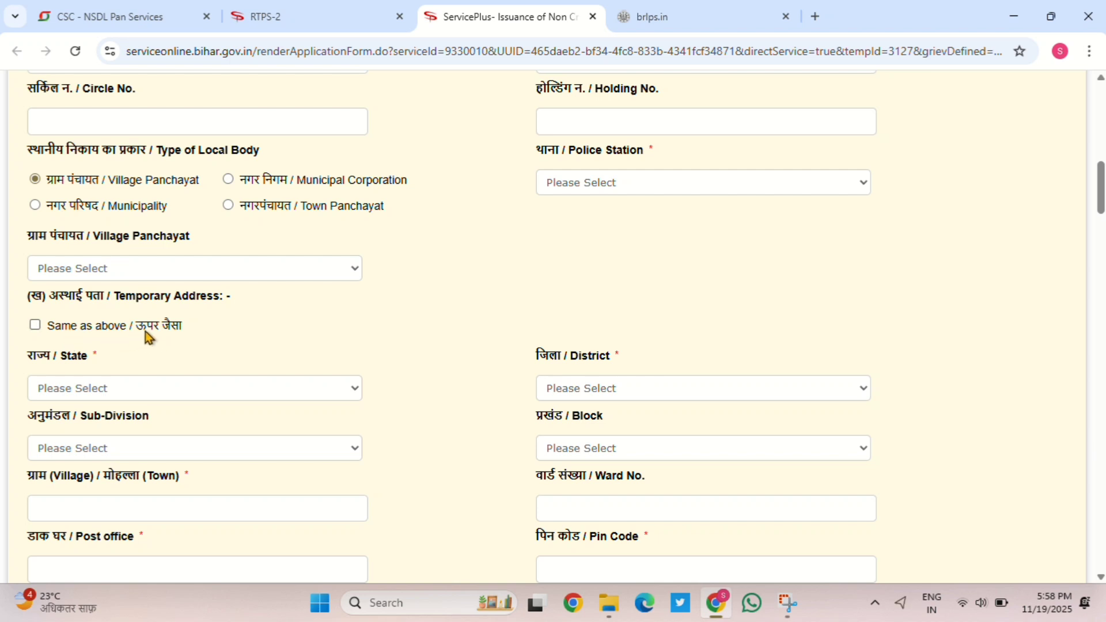
click(35, 326)
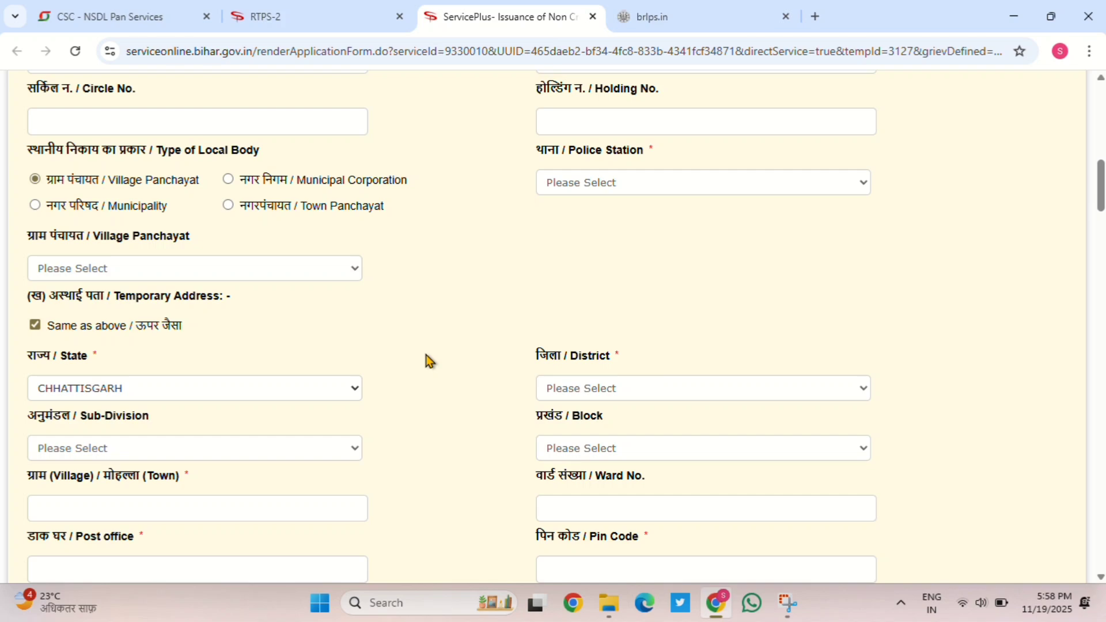
Scroll down to the Religion and वर्ग / Category fields of the form.
scroll(424, 360, down, 2)
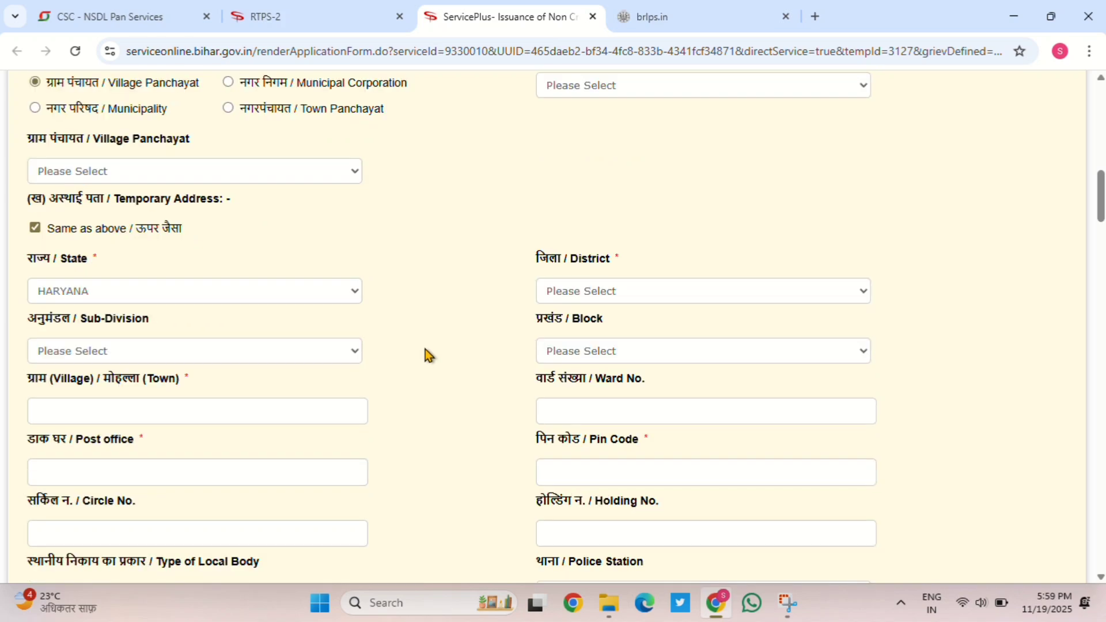
scroll(425, 349, down, 4)
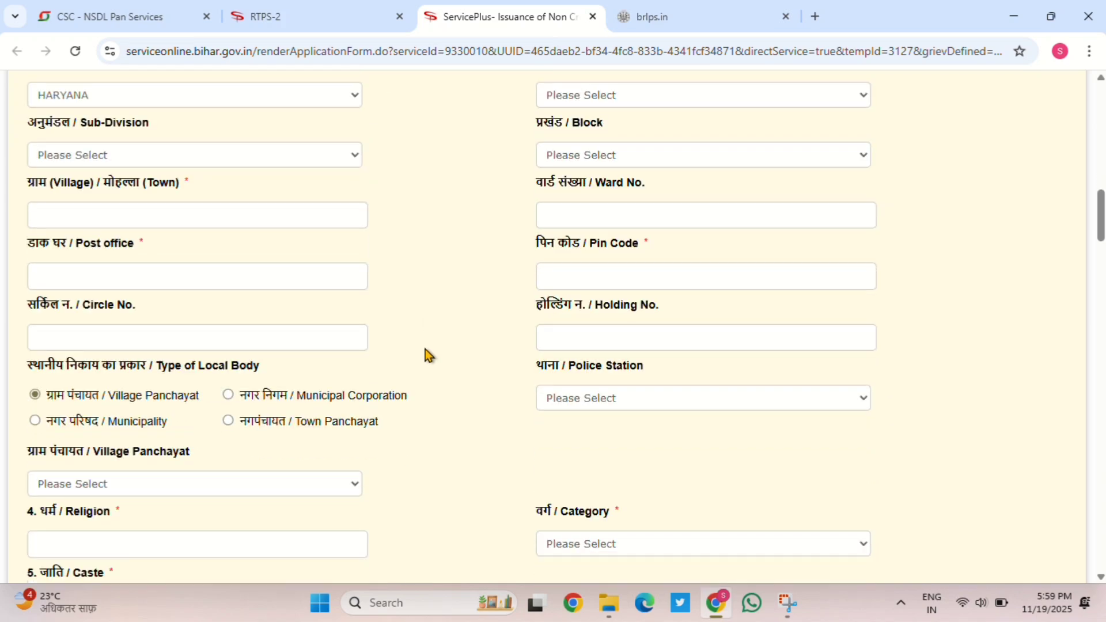
scroll(425, 349, down, 3)
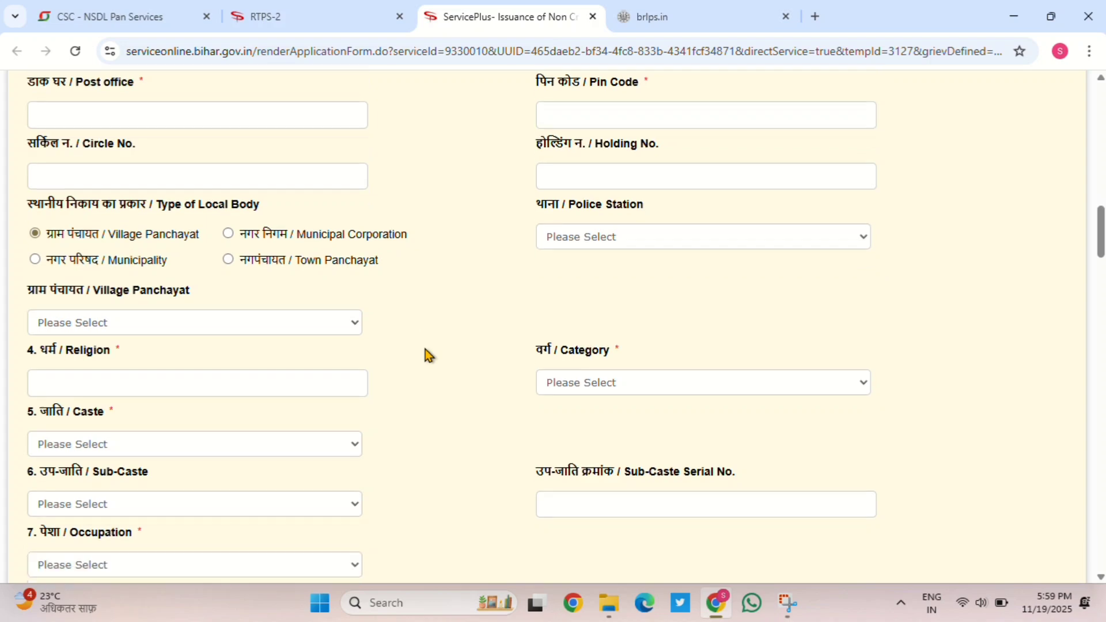
scroll(425, 349, down, 3)
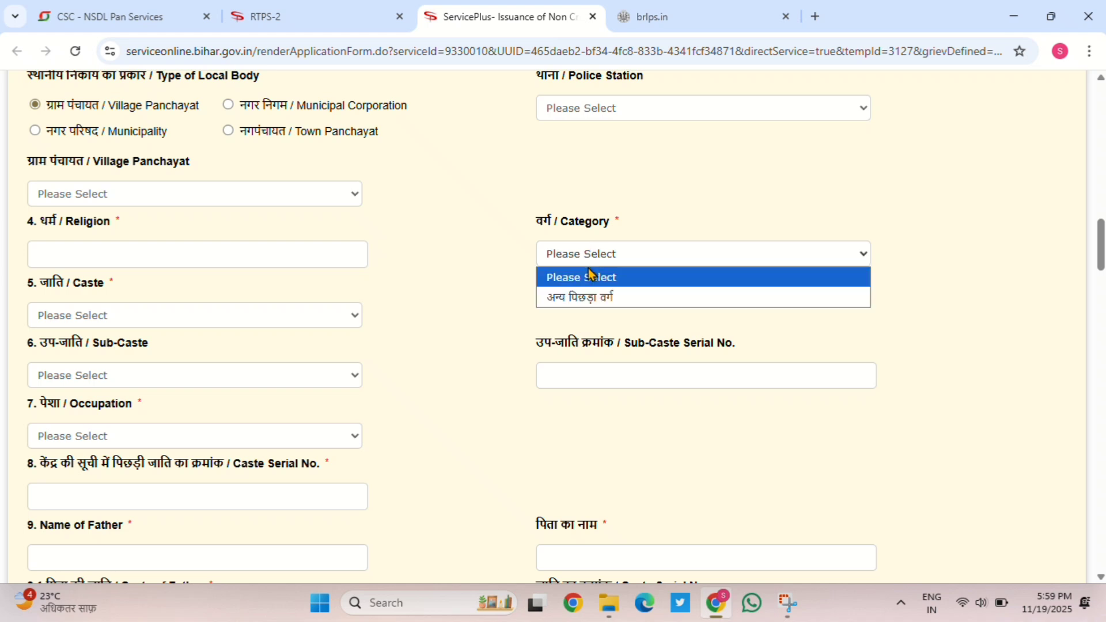
Choose category अन्य पिछड़ा वर्ग, caste Yadav, sub-caste Yadav (Gwala) and occupation छात्र / Student.
click(590, 299)
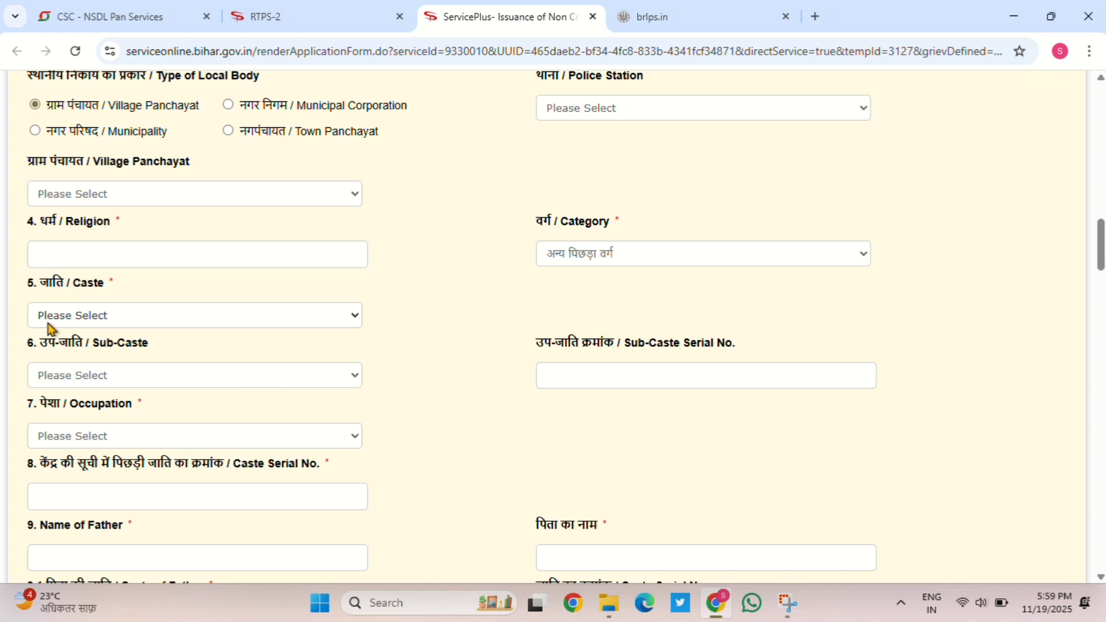
click(77, 326)
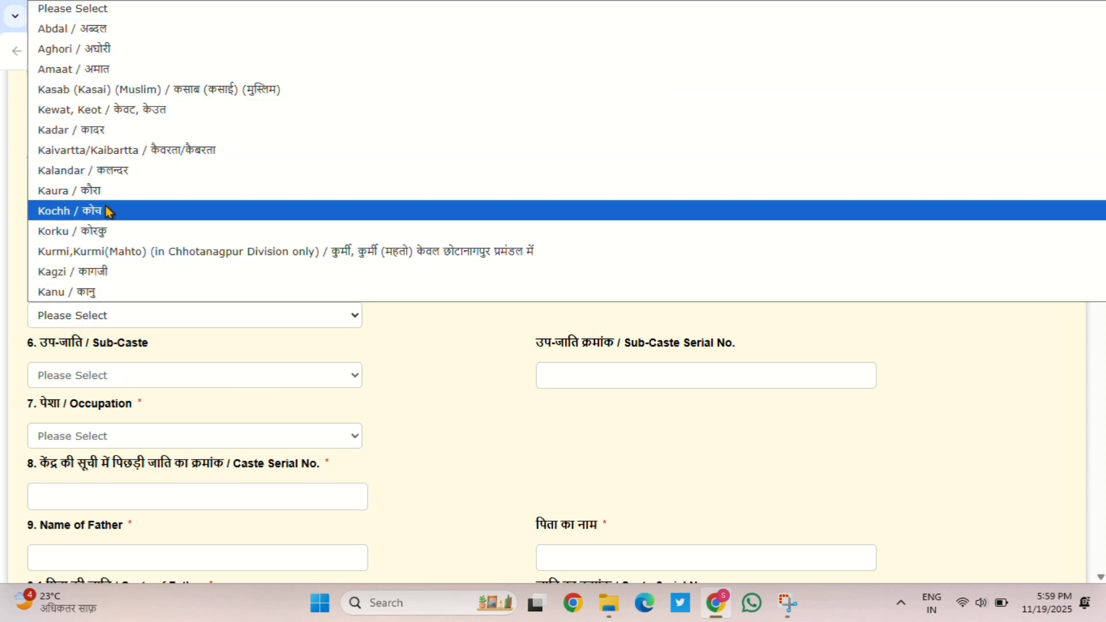
key(y)
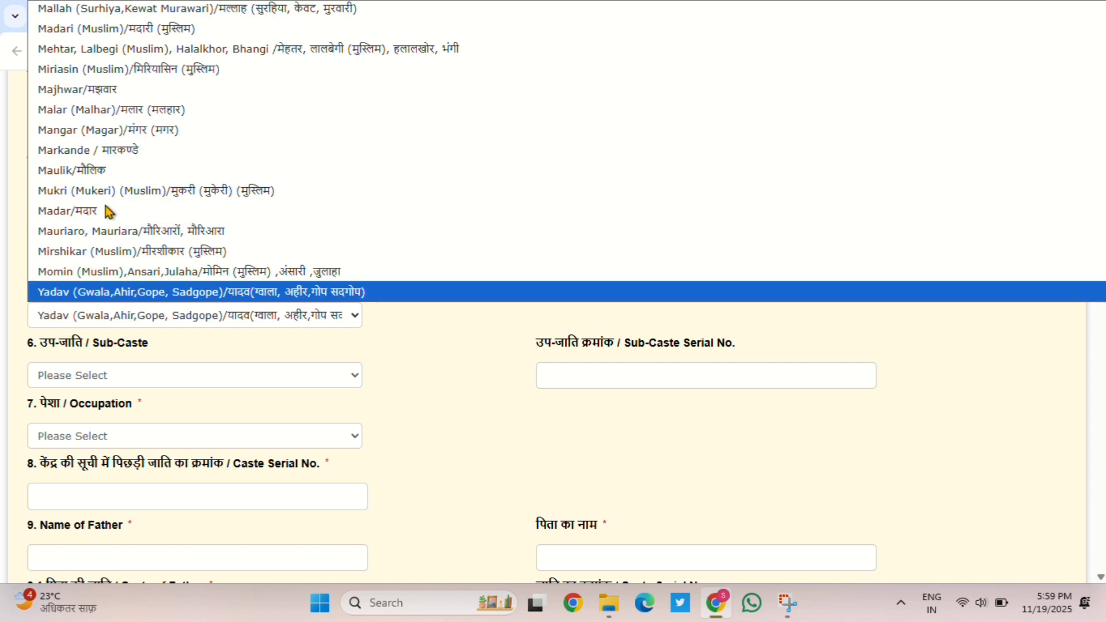
key(Return)
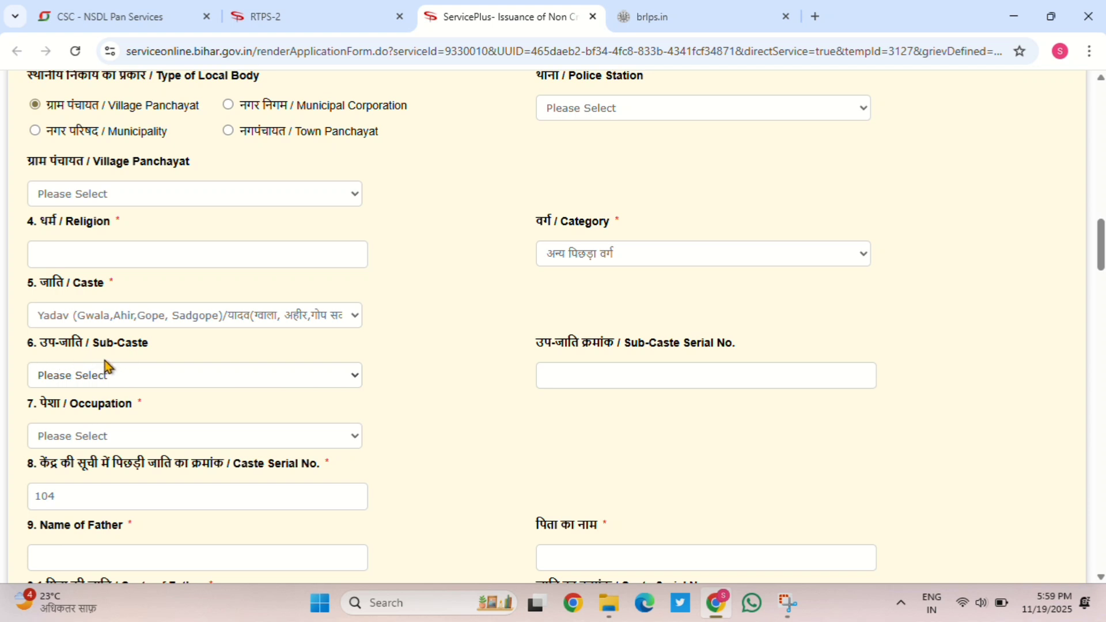
click(65, 380)
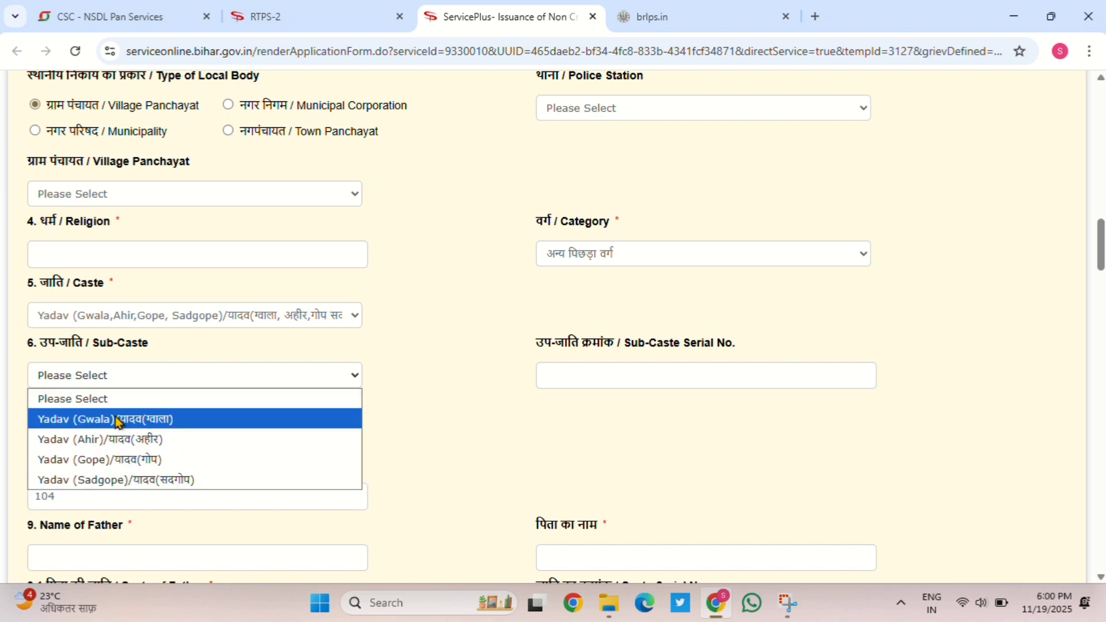
click(117, 422)
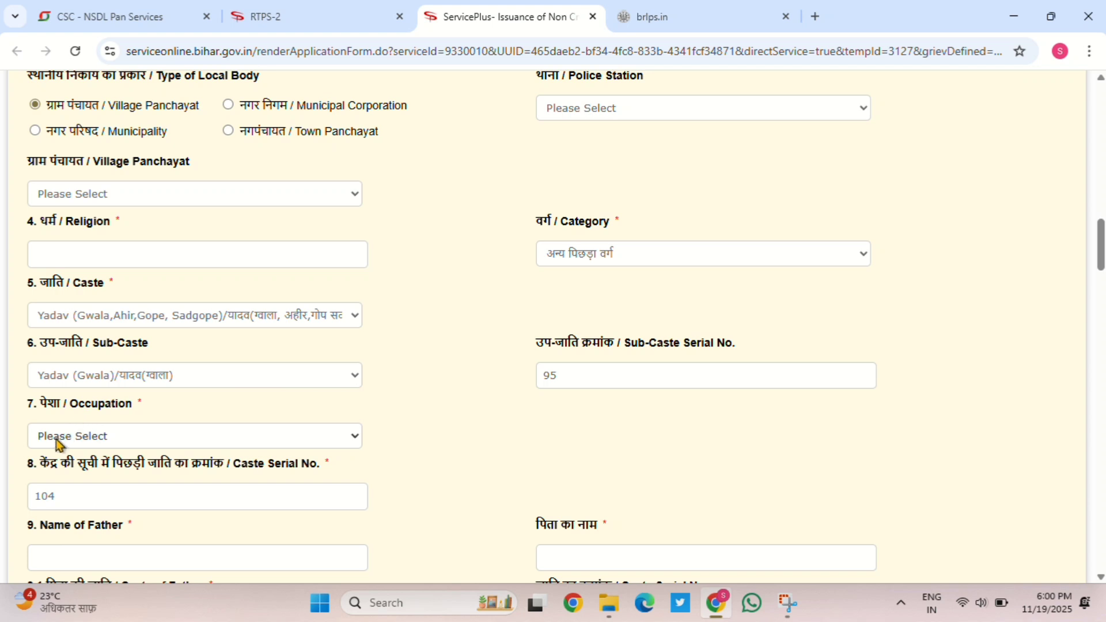
click(81, 436)
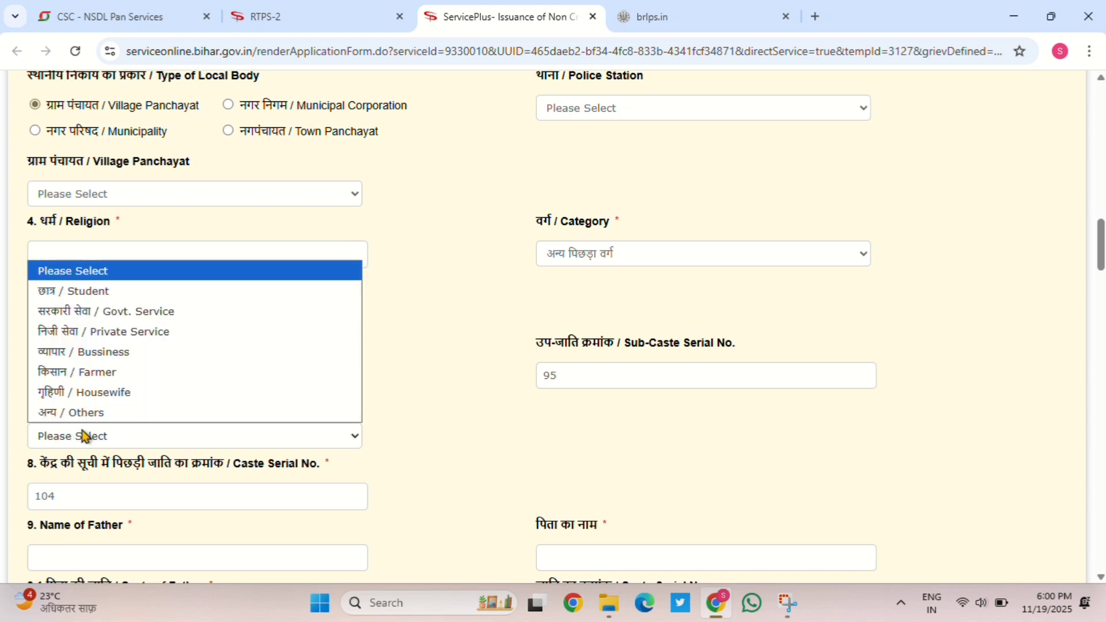
click(96, 293)
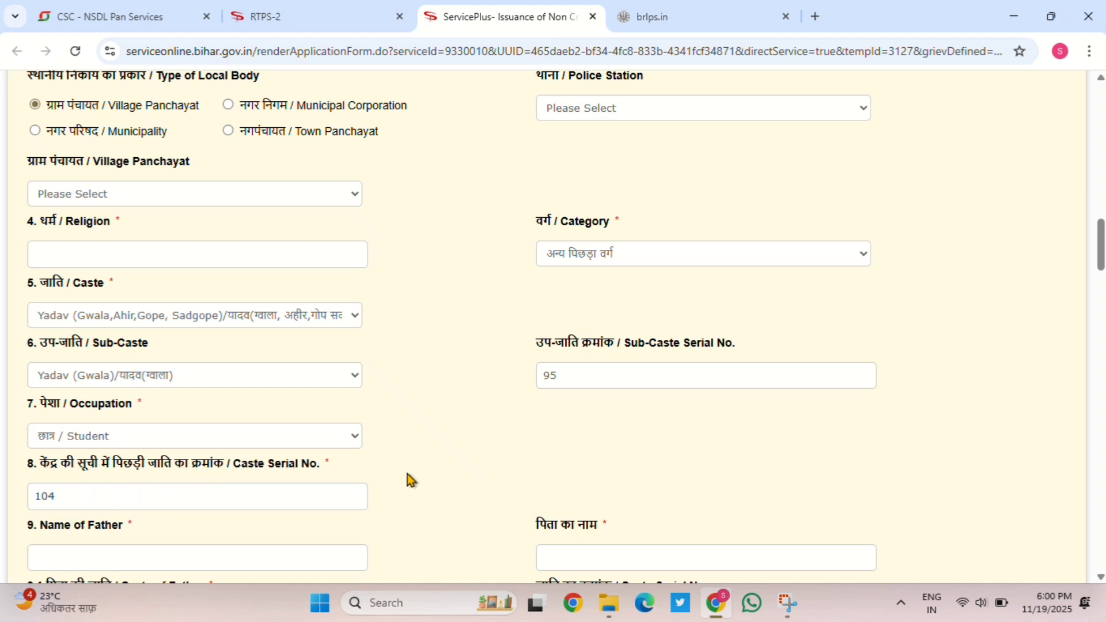
Scroll past the father's caste list, left unselected, down to the Email and Mobile No. fields.
scroll(406, 473, down, 5)
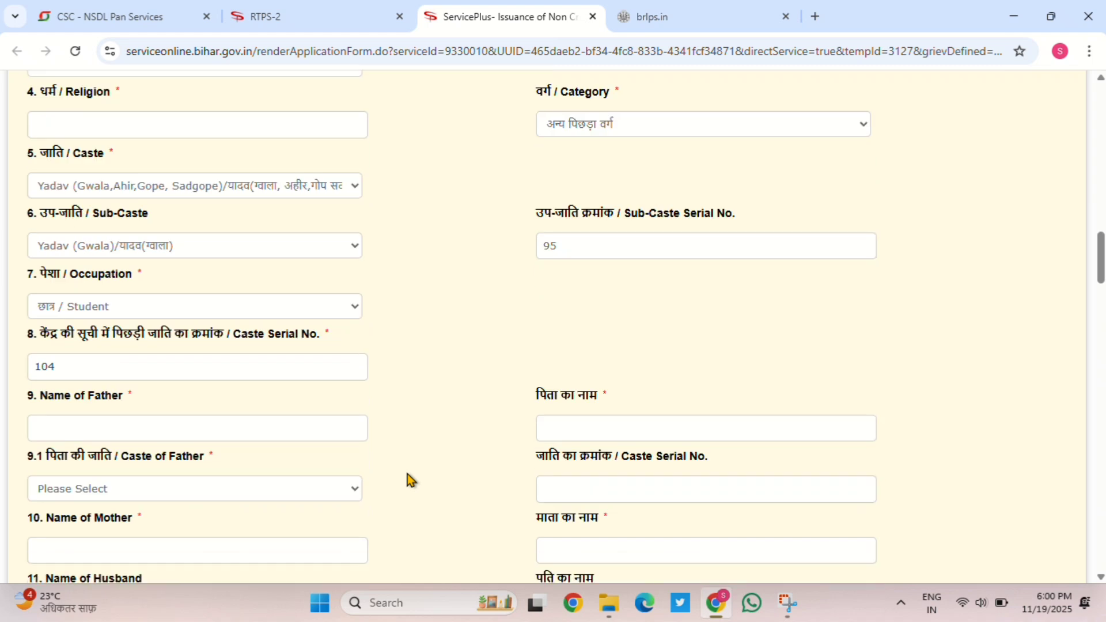
scroll(407, 480, down, 3)
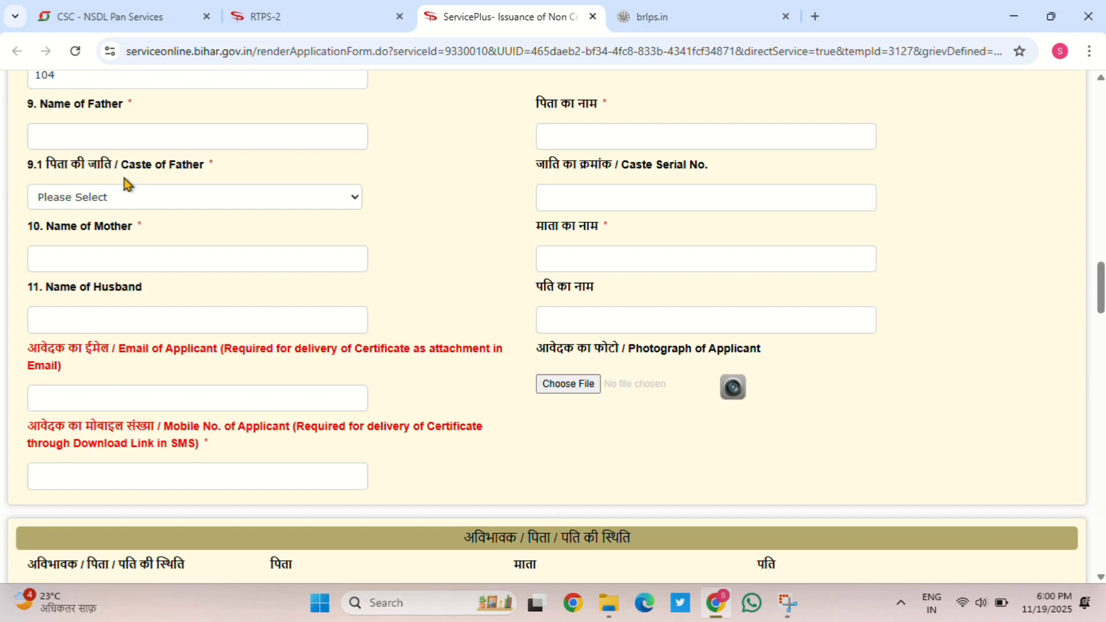
click(81, 201)
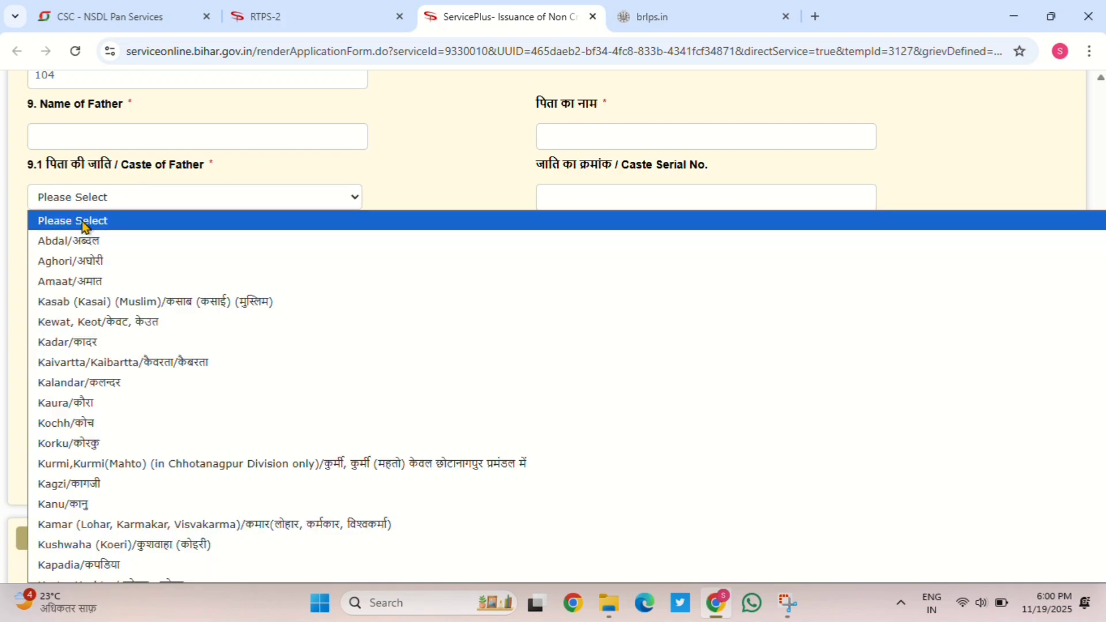
click(73, 203)
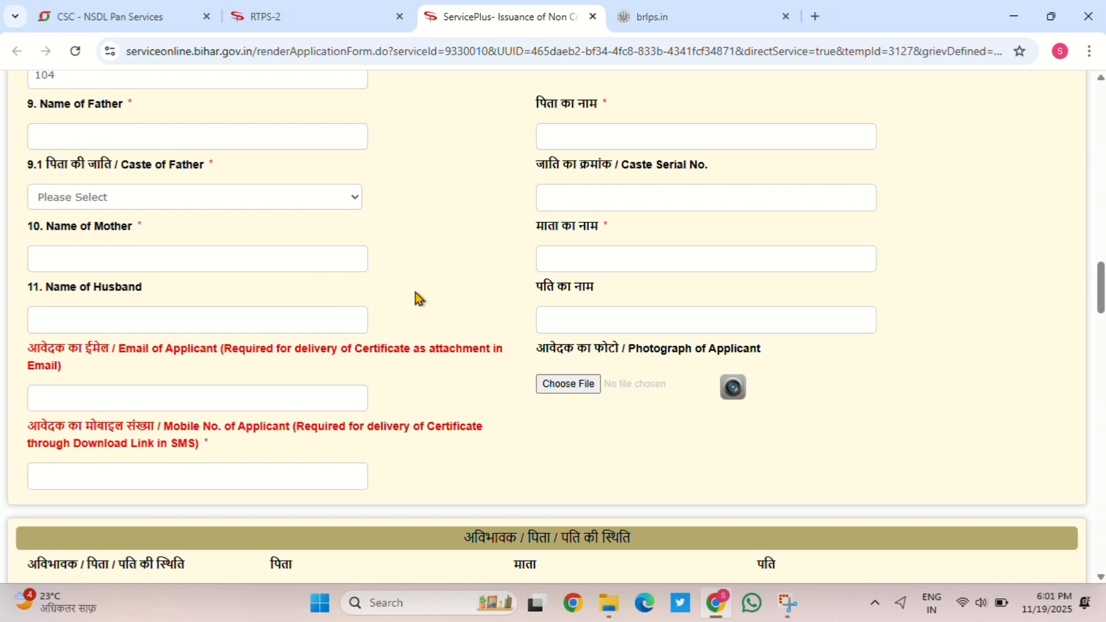
scroll(415, 292, down, 3)
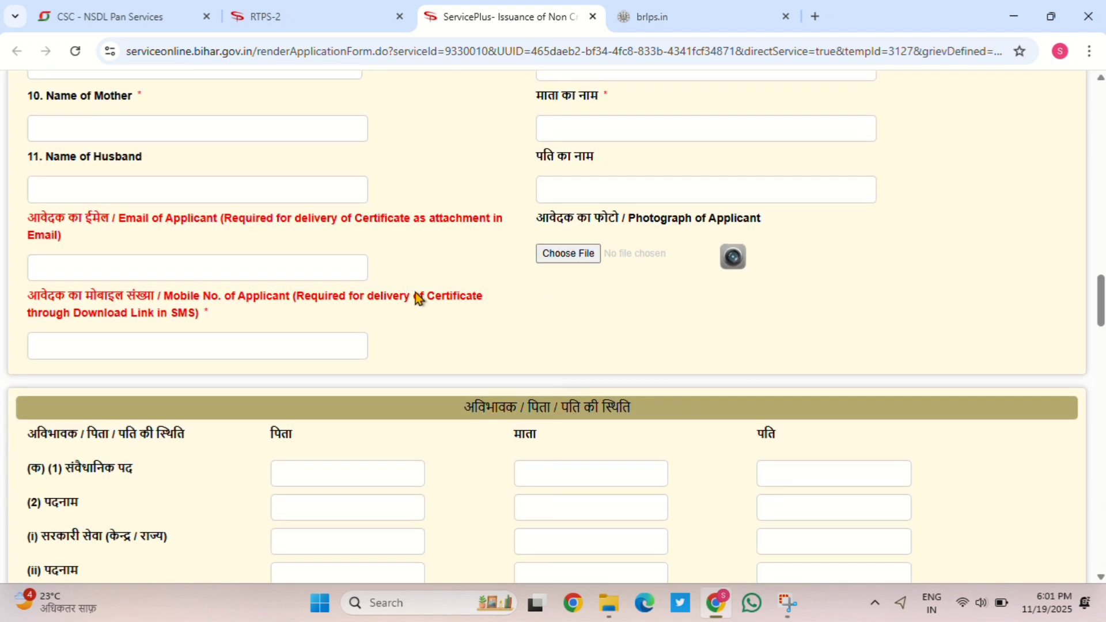
scroll(416, 292, down, 1)
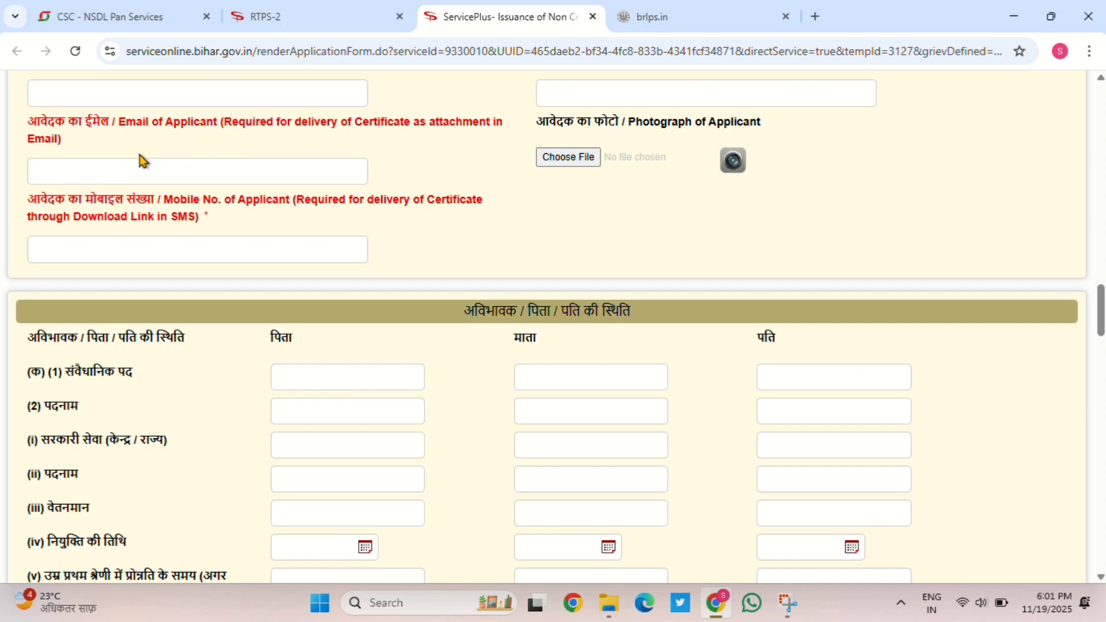
Enter the applicant's mobile number in the Mobile No. field to trigger OTP verification.
click(96, 172)
click(72, 249)
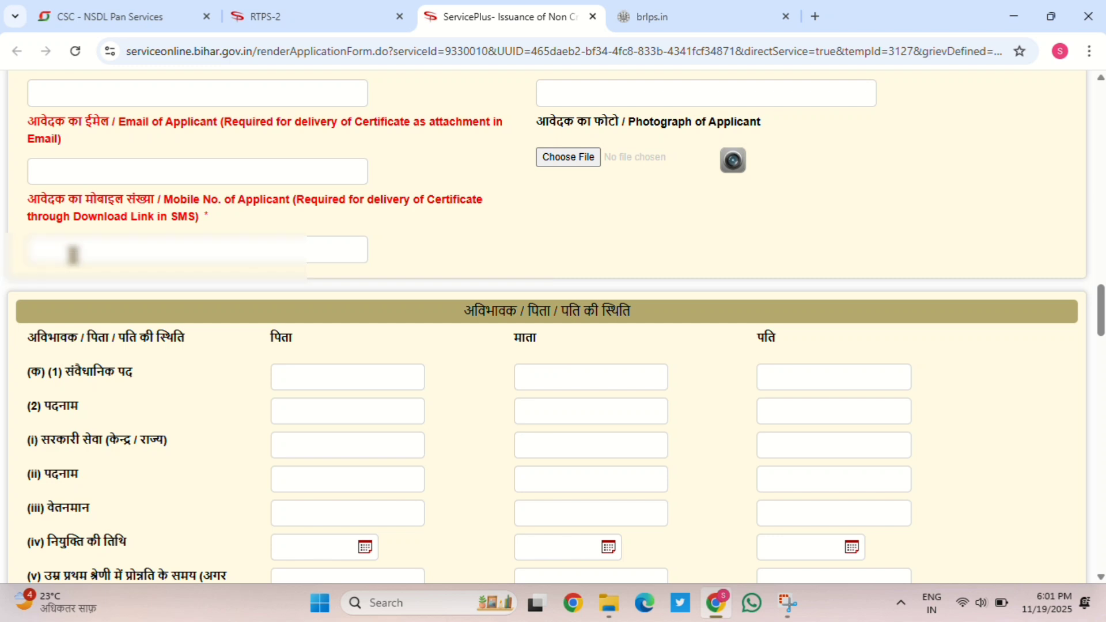
text(XXXXXXXXXXXX)
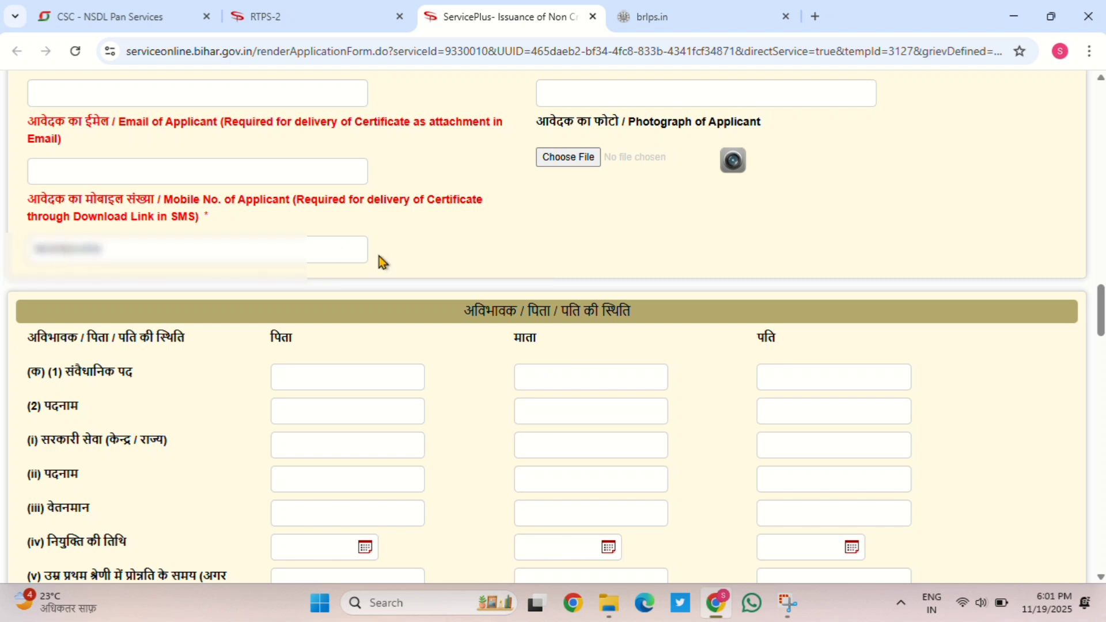
click(395, 255)
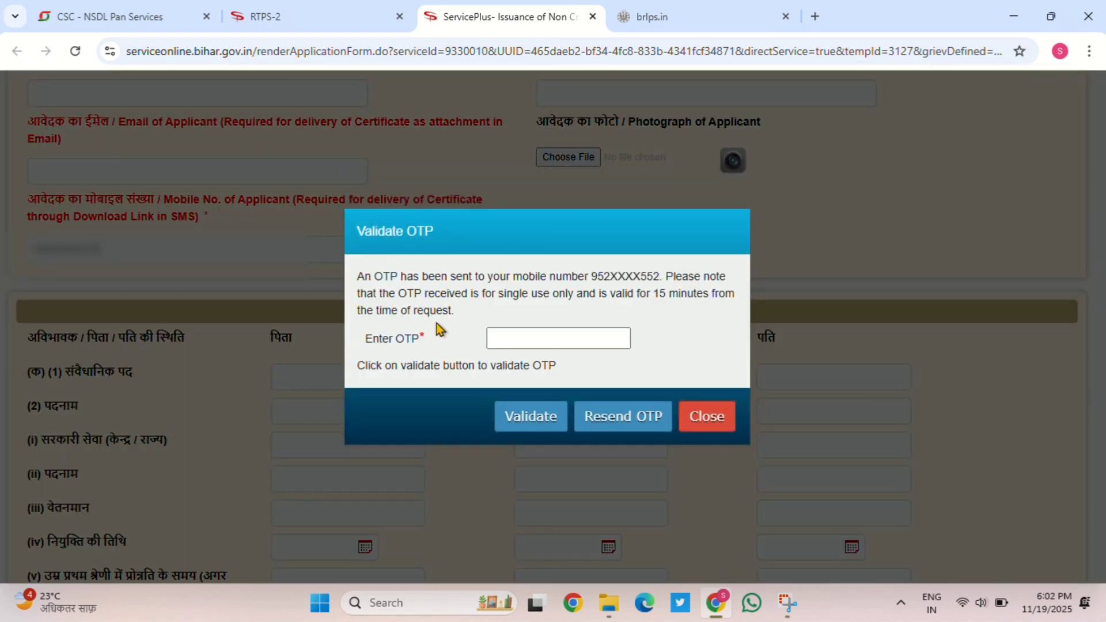
Validate the mobile number with the received one-time code and accept the Verified alert.
click(515, 342)
click(529, 415)
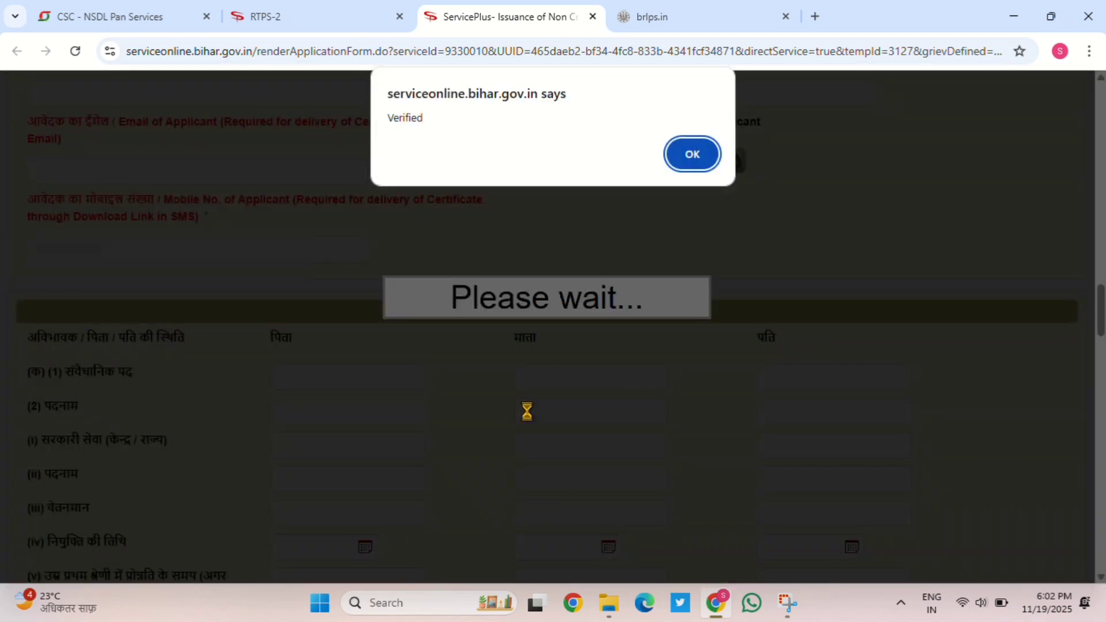
click(691, 154)
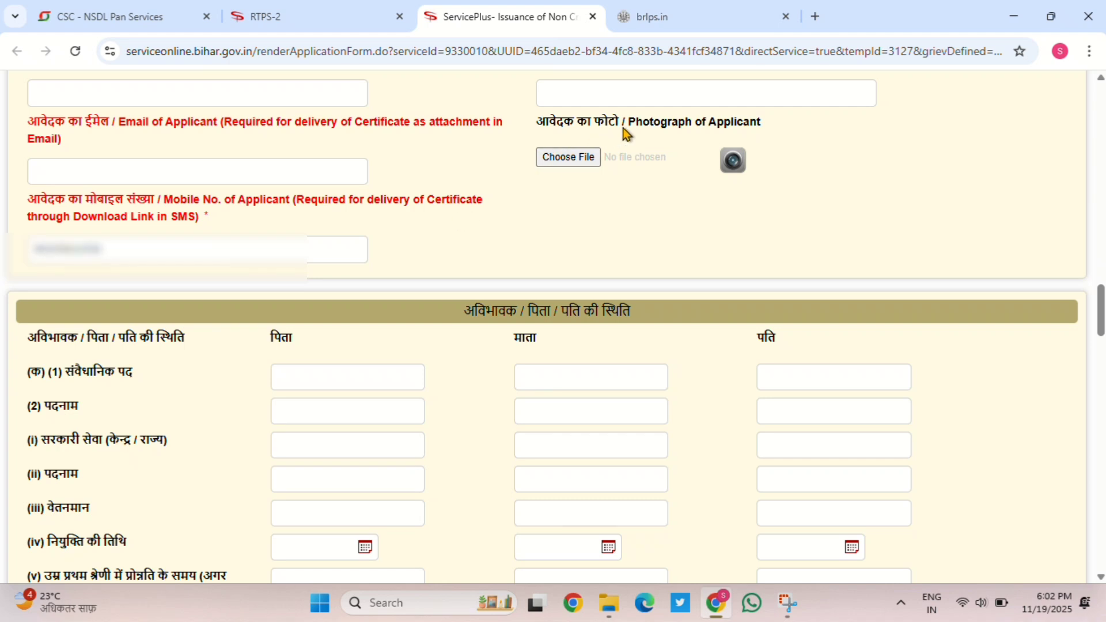
Upload bhu pic.jpeg as the Photograph of Applicant.
click(563, 163)
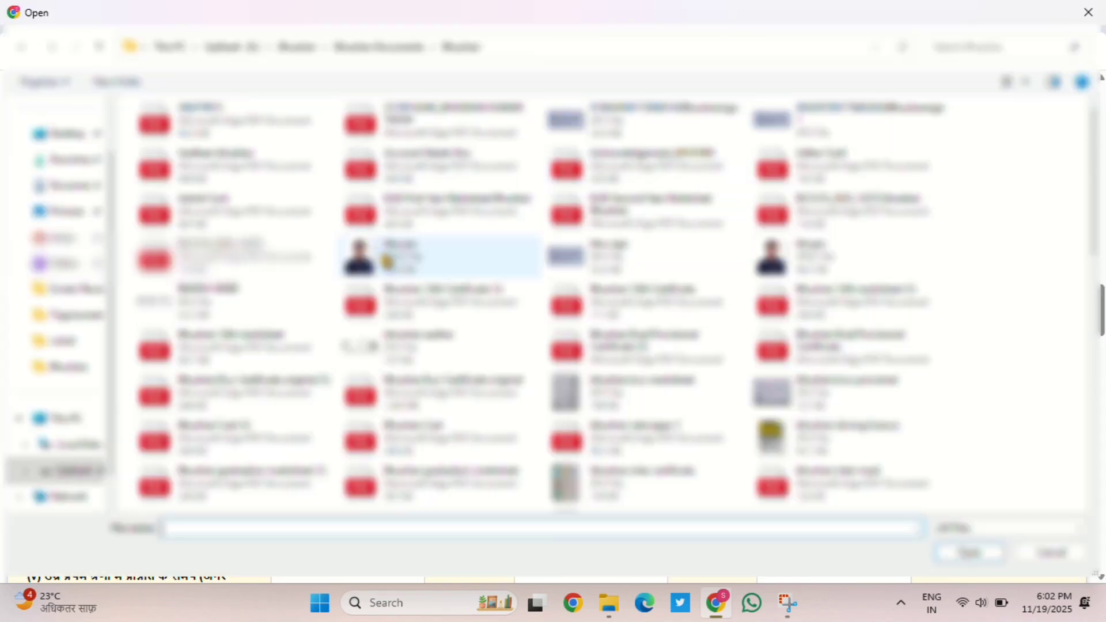
click(378, 242)
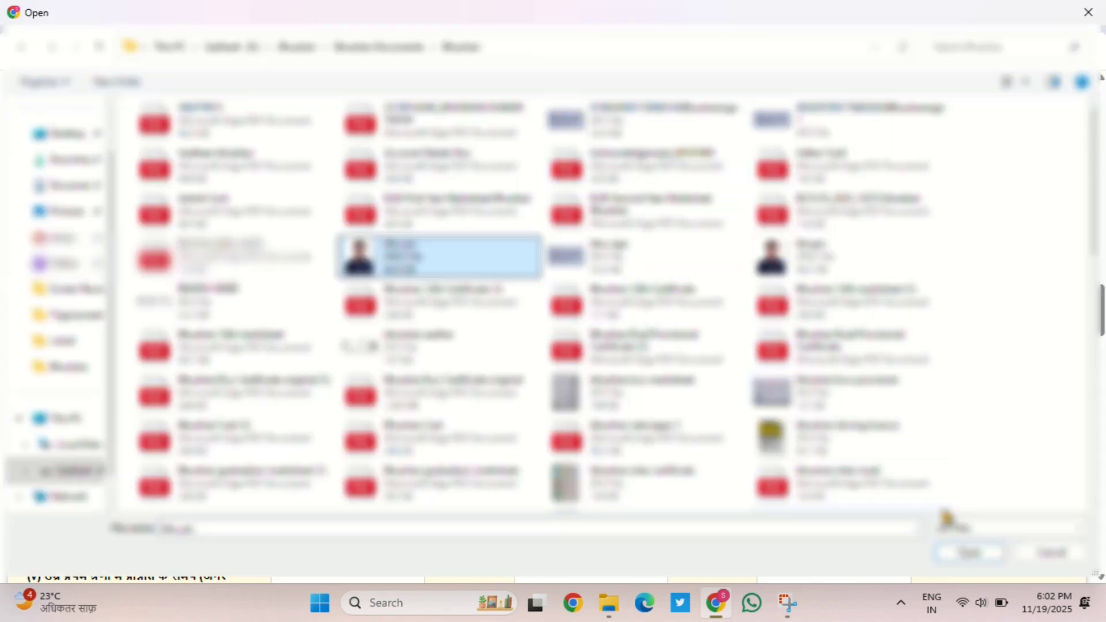
click(970, 553)
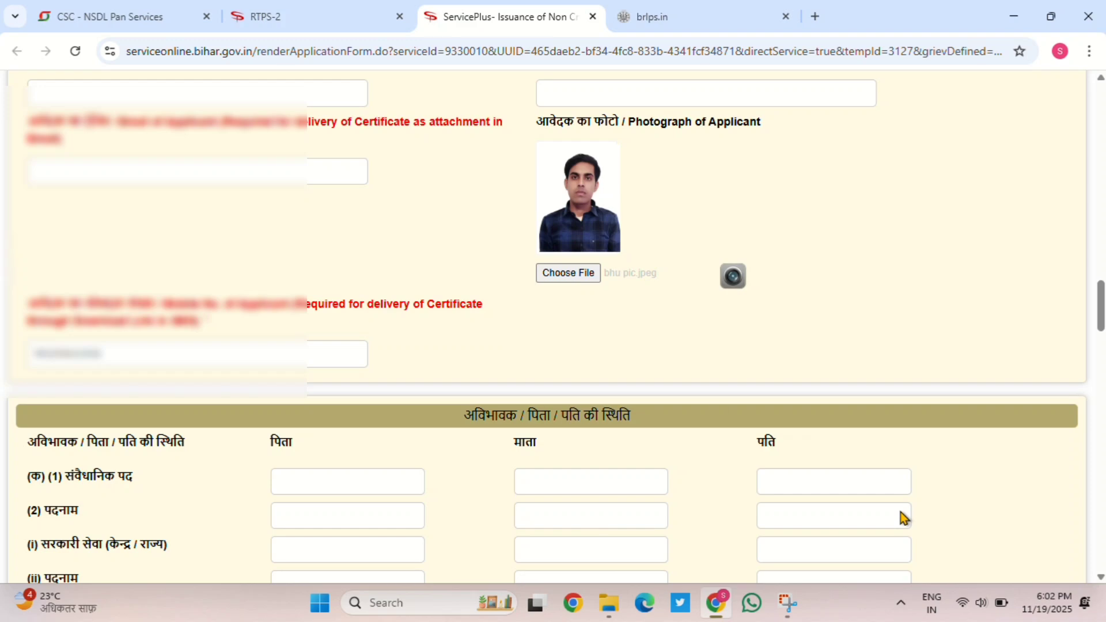
scroll(599, 311, down, 3)
scroll(595, 306, down, 2)
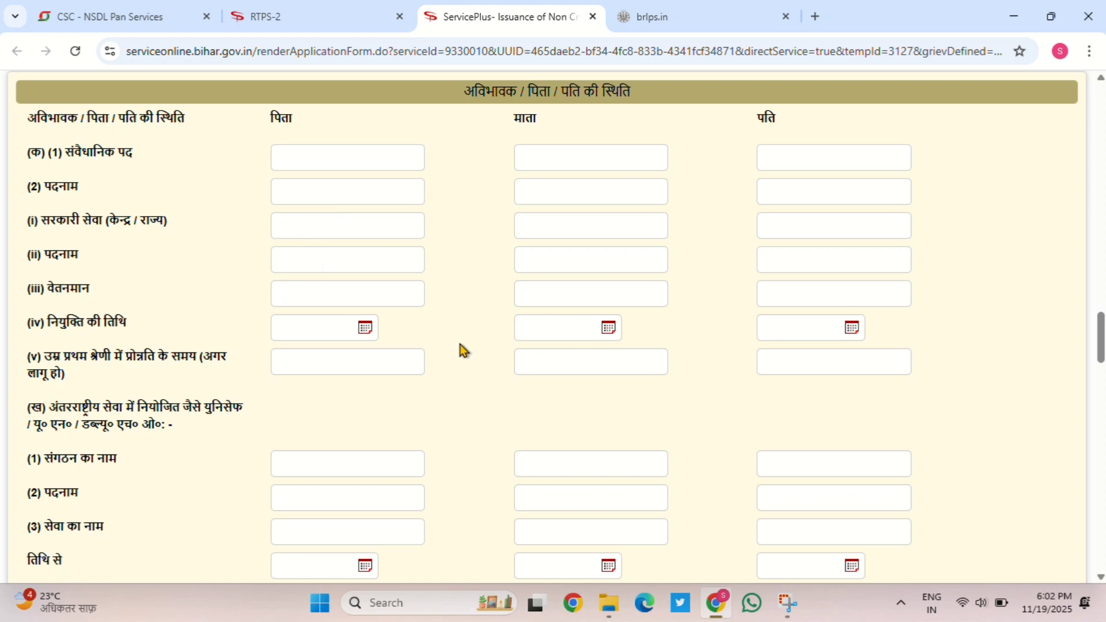
In the वार्षिक आय section, answer नहीं / No to the tax-payment and property-tax questions.
scroll(460, 344, down, 2)
scroll(460, 344, down, 4)
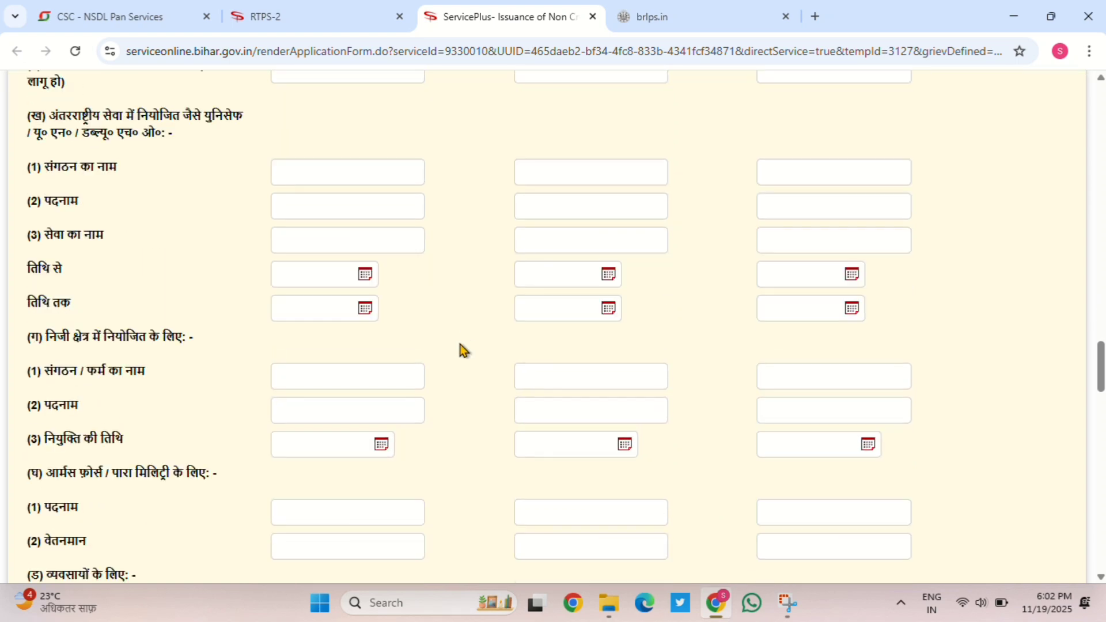
scroll(459, 344, down, 7)
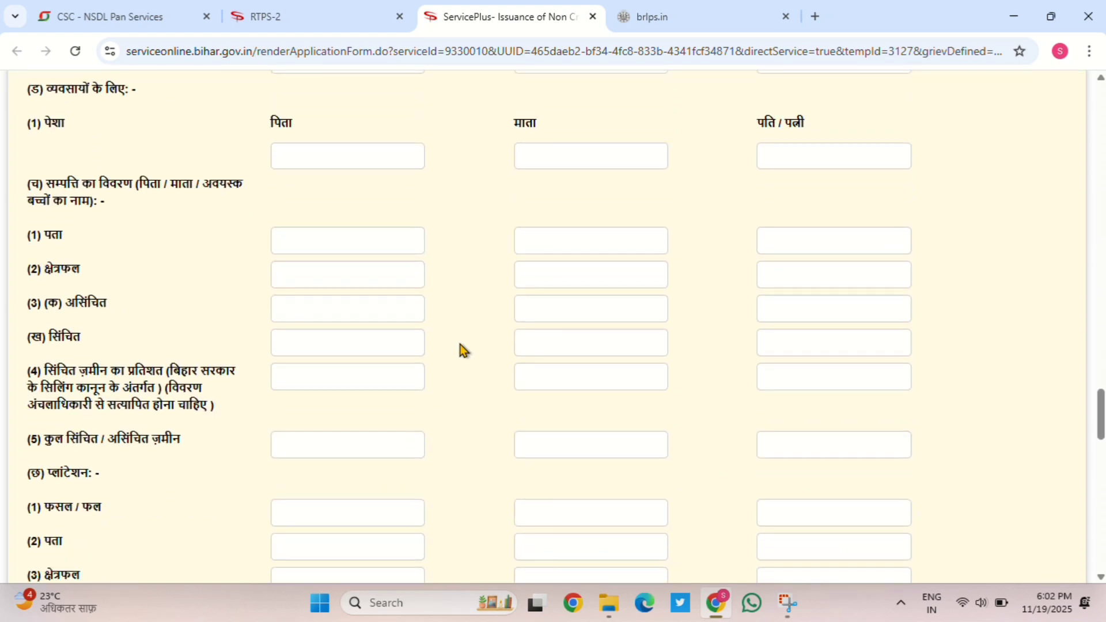
scroll(459, 343, down, 7)
scroll(444, 341, down, 1)
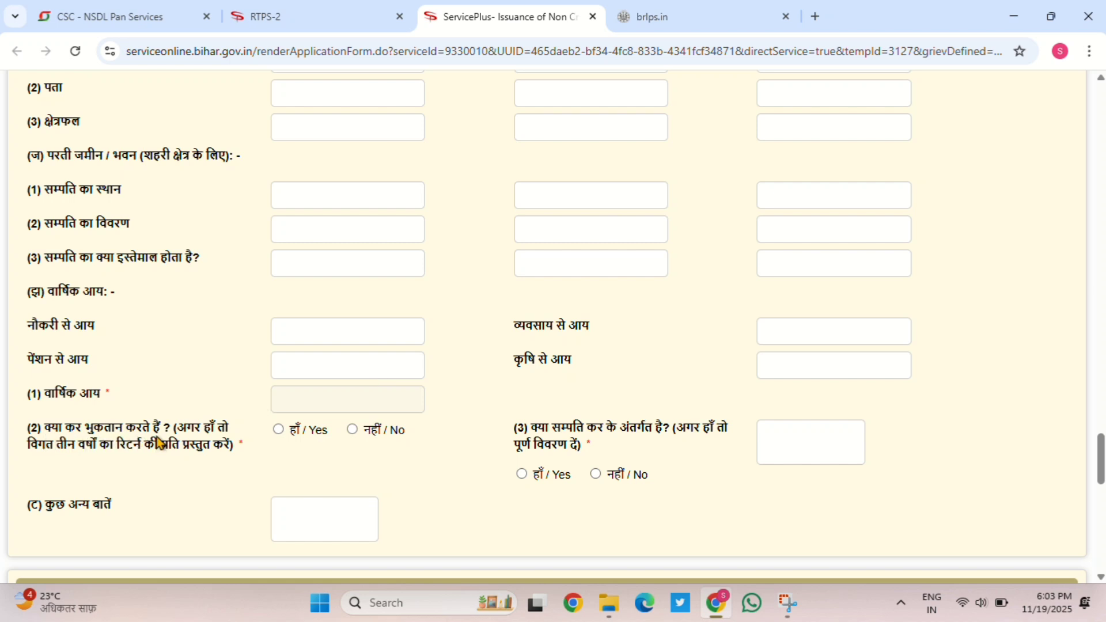
click(352, 430)
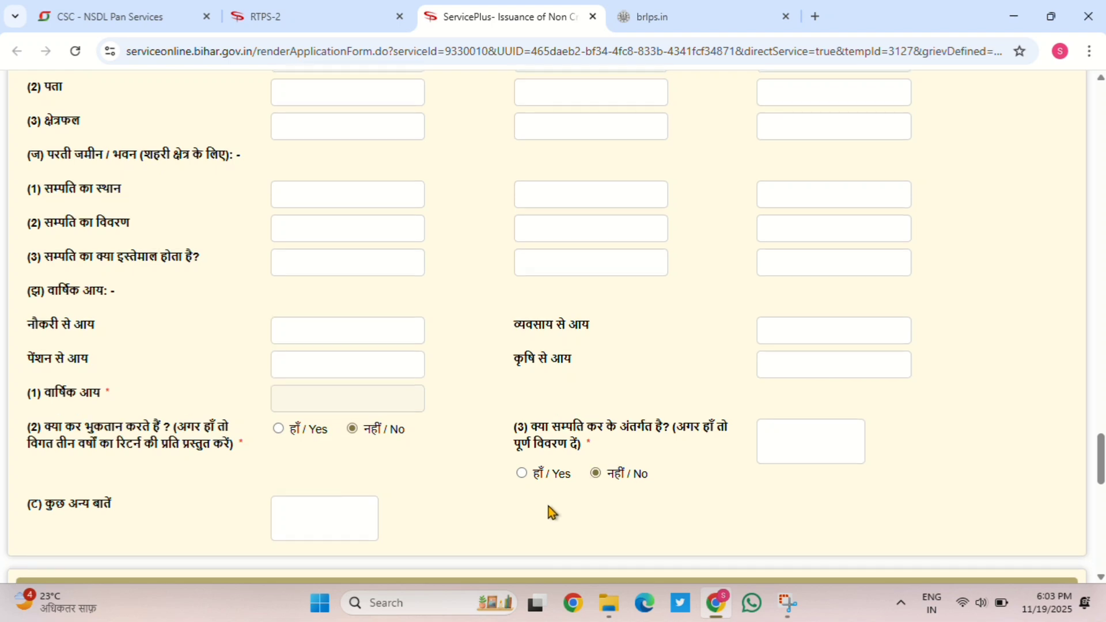
Tick the Residence Certificate and Caste Certificate attachment checkboxes.
scroll(549, 507, down, 5)
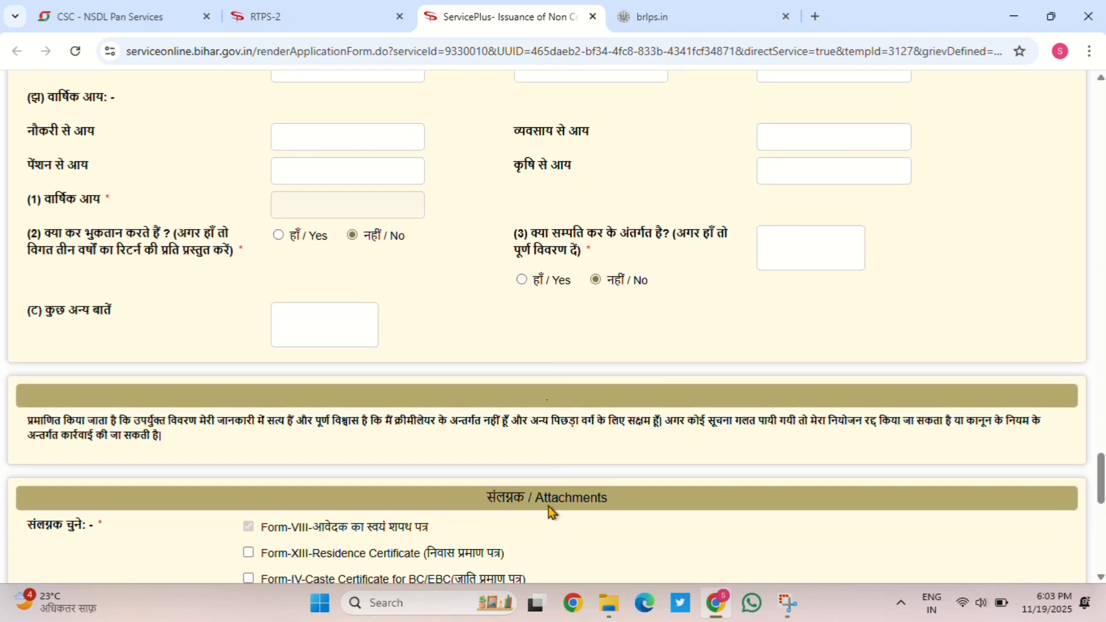
scroll(552, 511, down, 3)
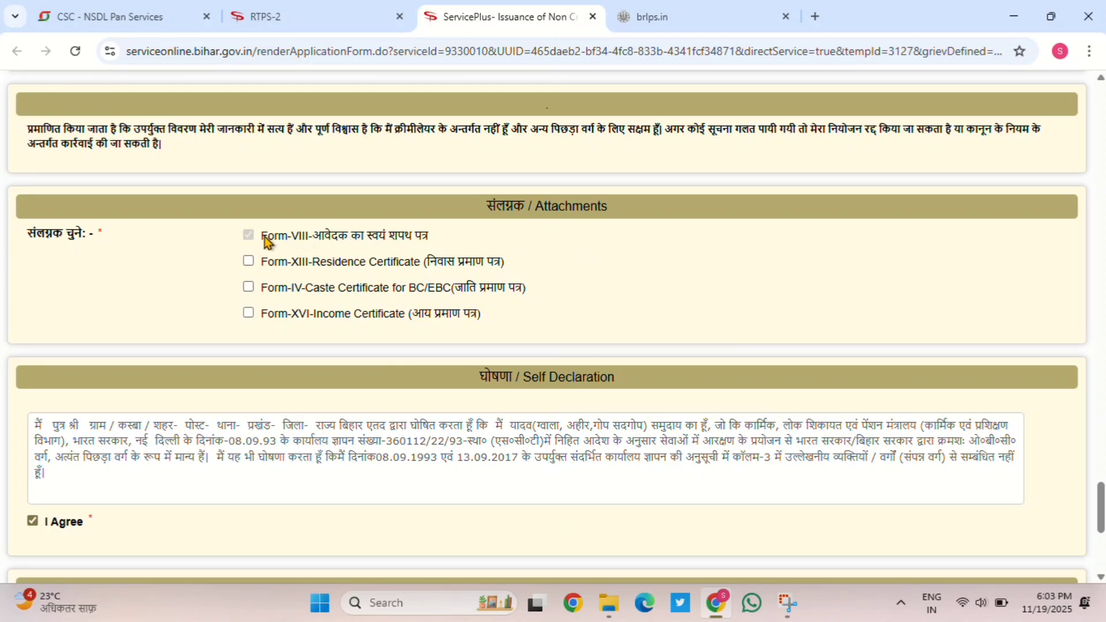
click(248, 262)
click(248, 287)
Refresh the captcha, enter the verification word, and submit the application.
scroll(303, 327, down, 1)
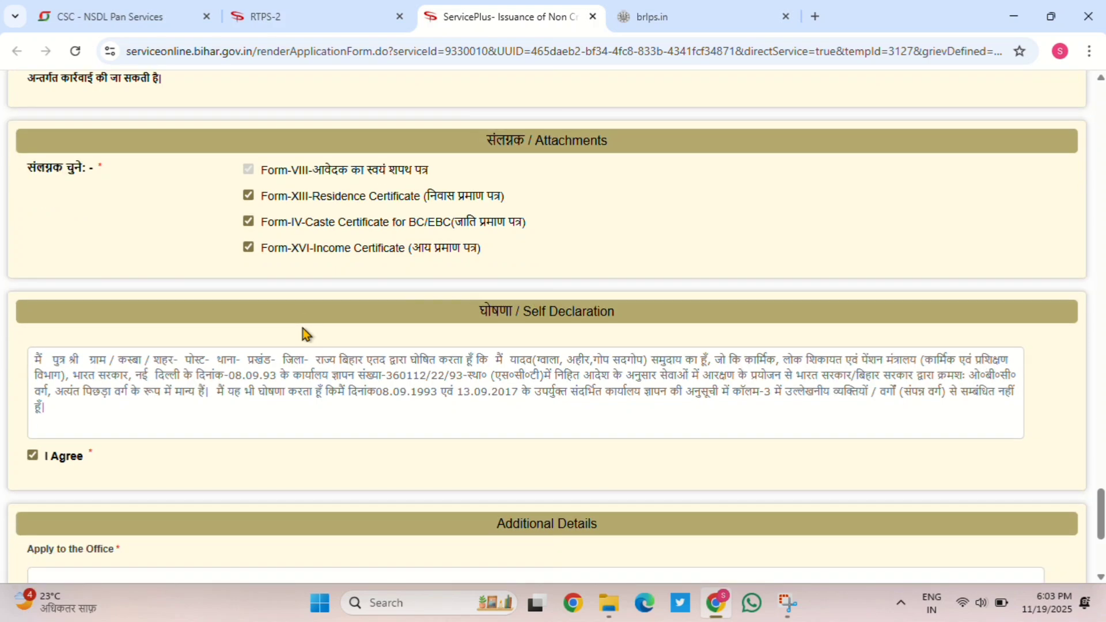
scroll(303, 327, down, 2)
scroll(302, 327, down, 1)
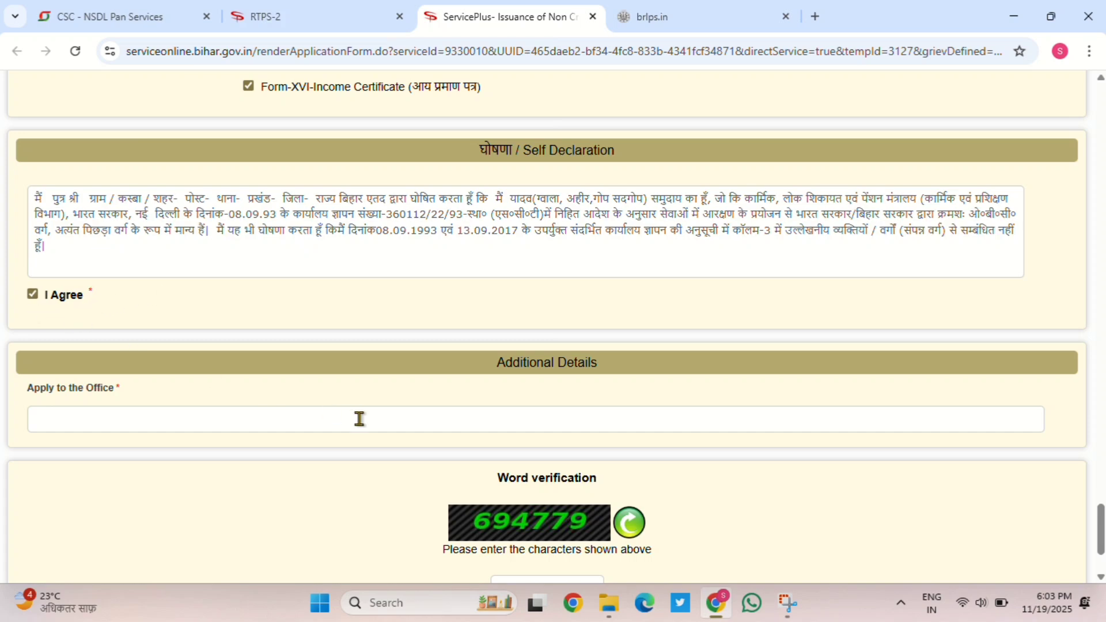
scroll(426, 485, down, 2)
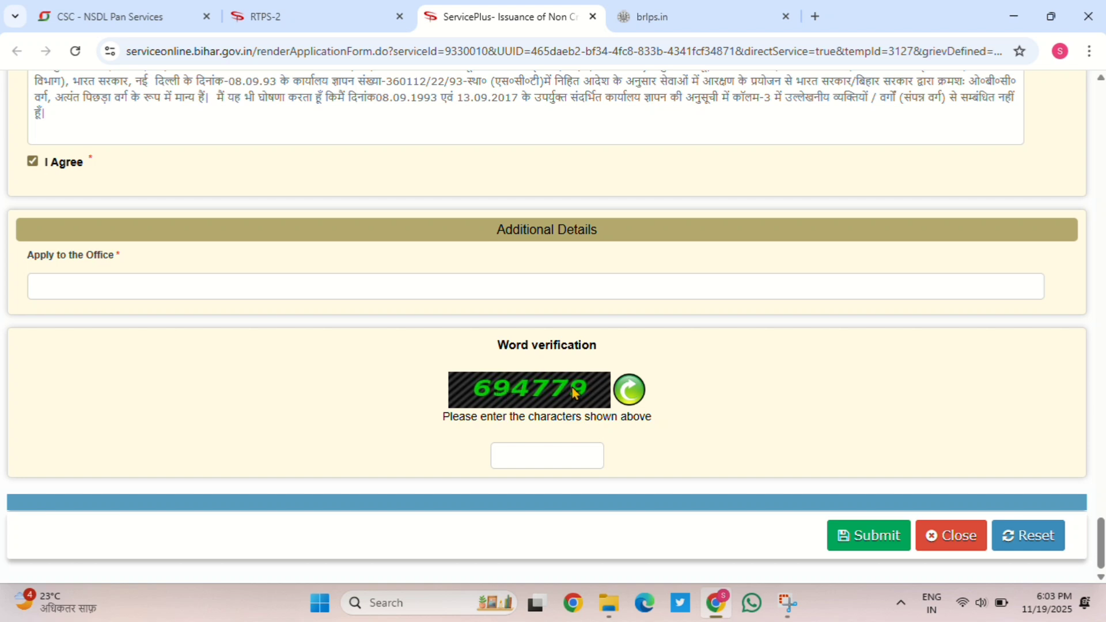
click(628, 396)
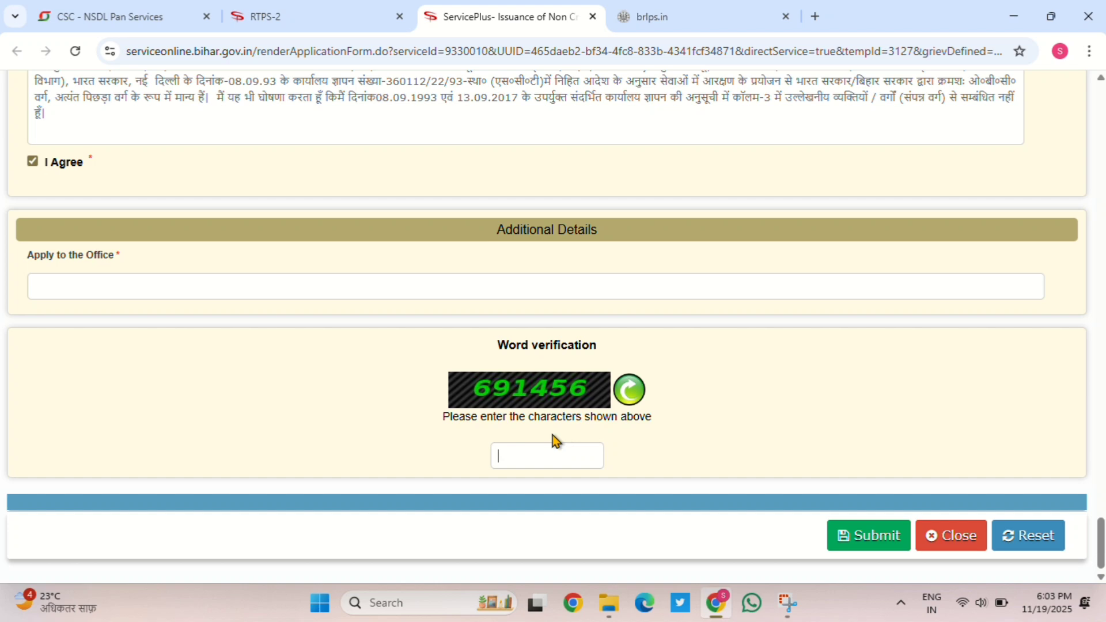
click(871, 547)
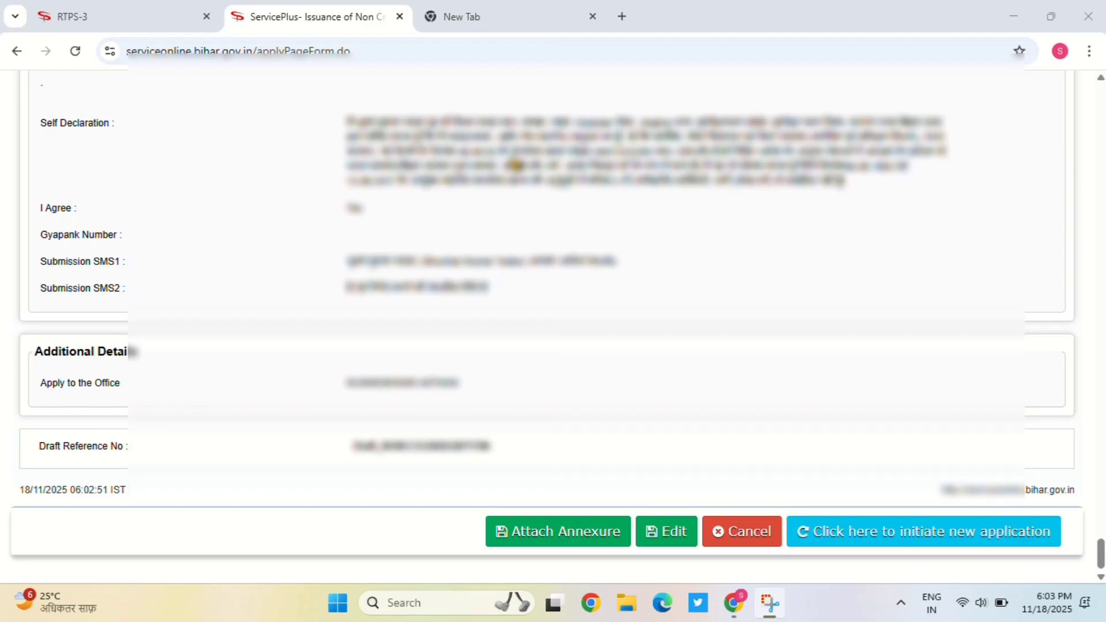
key(Home)
scroll(1024, 137, down, 7)
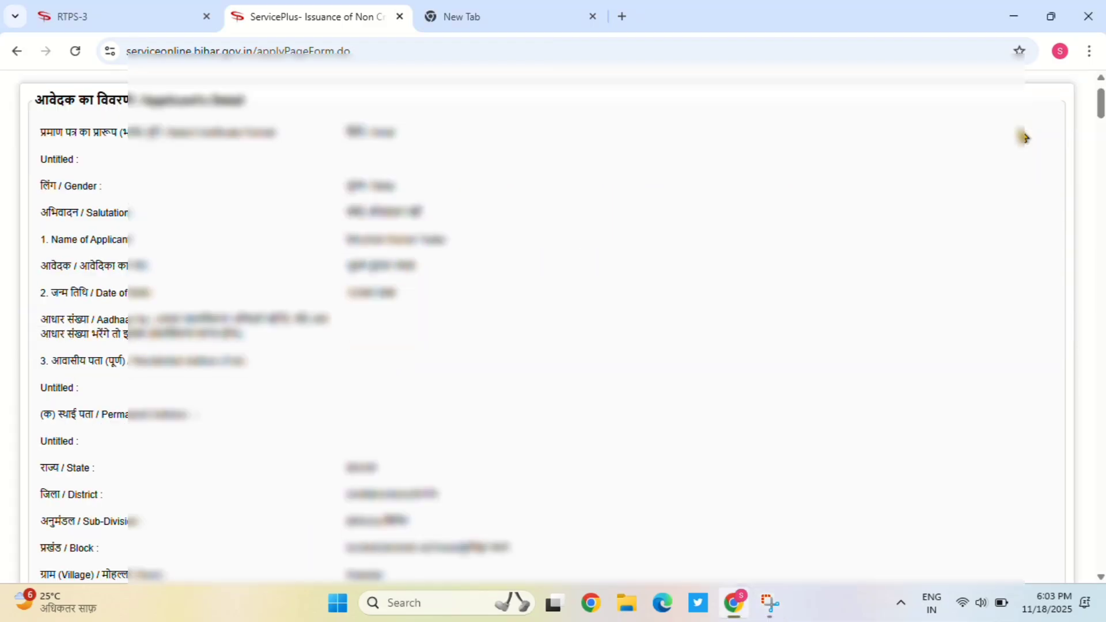
scroll(1023, 137, down, 12)
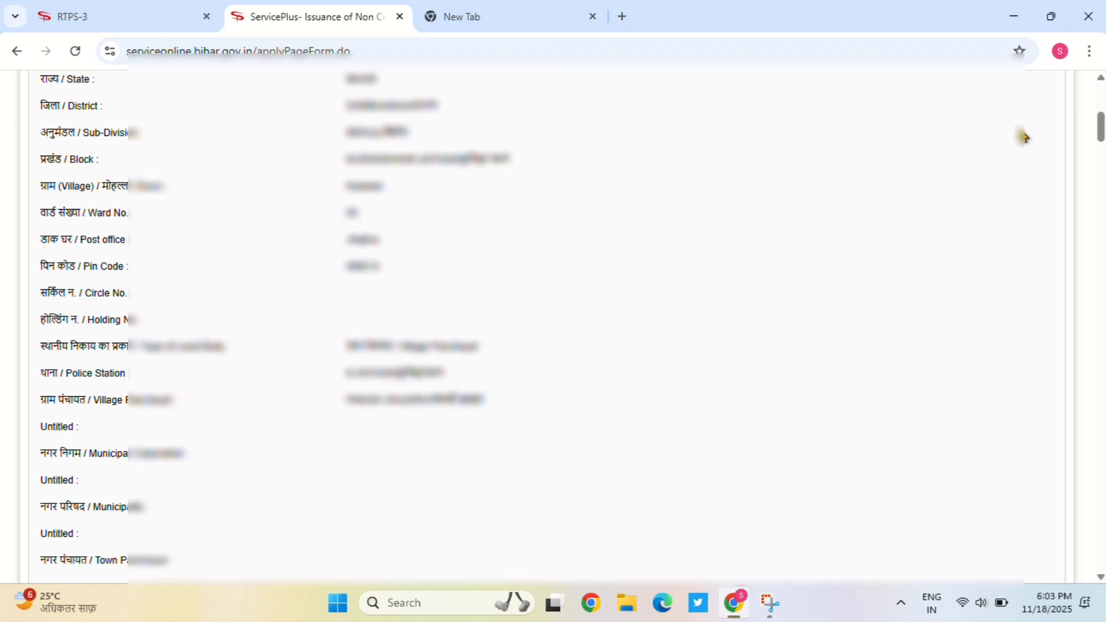
scroll(1023, 137, down, 15)
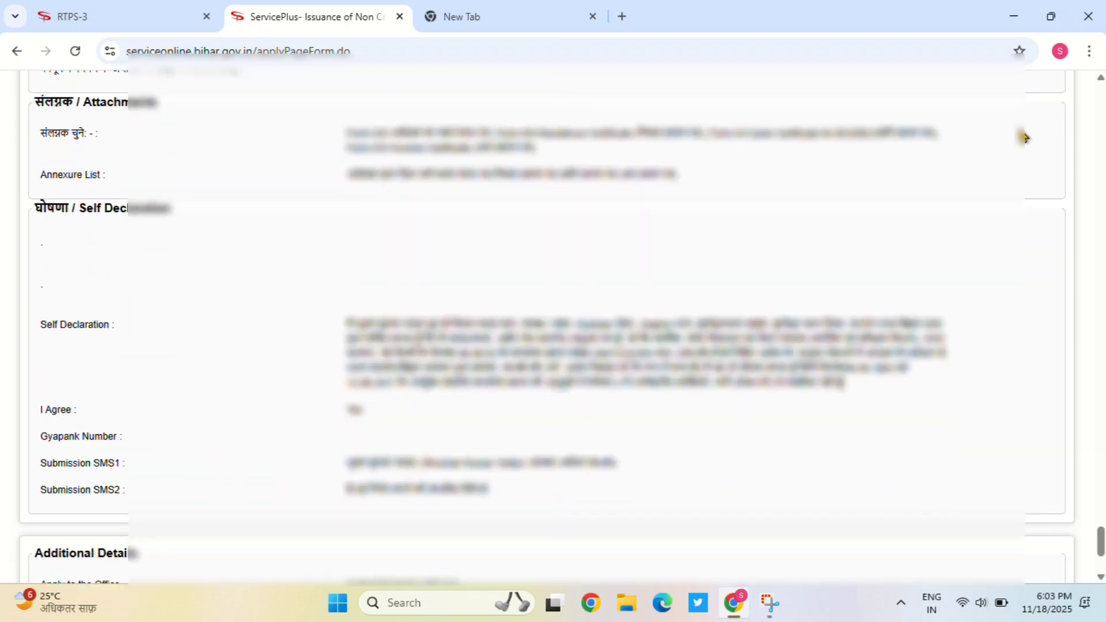
scroll(1023, 137, down, 4)
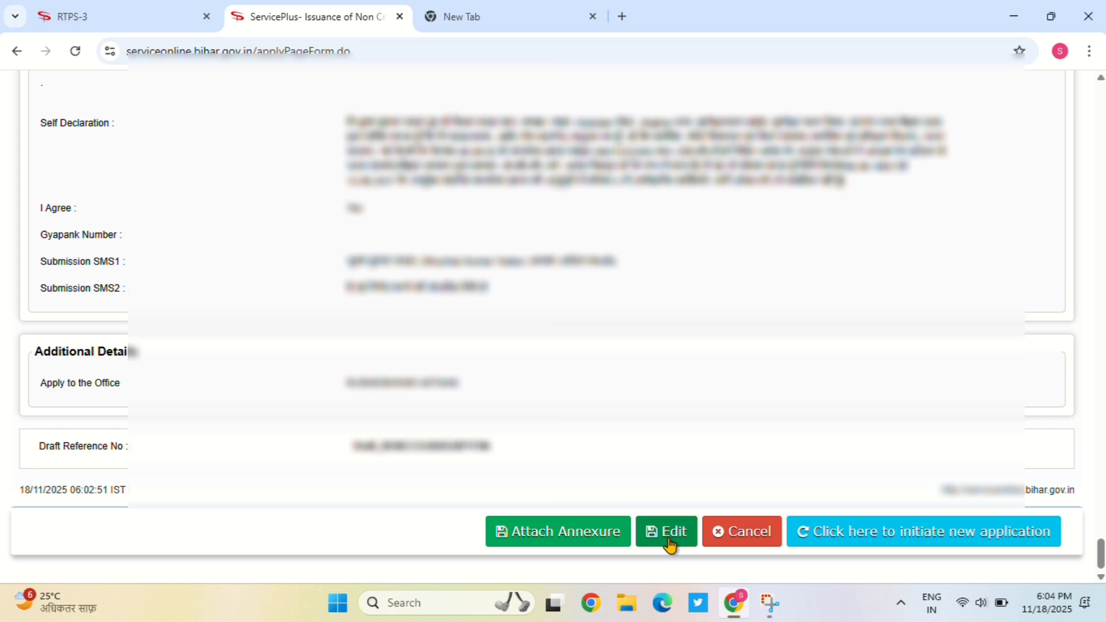
On the Attach Enclosure(s) page, set Form-IV Caste to जाति प्रमाण पत्र and attach its PDF.
click(554, 535)
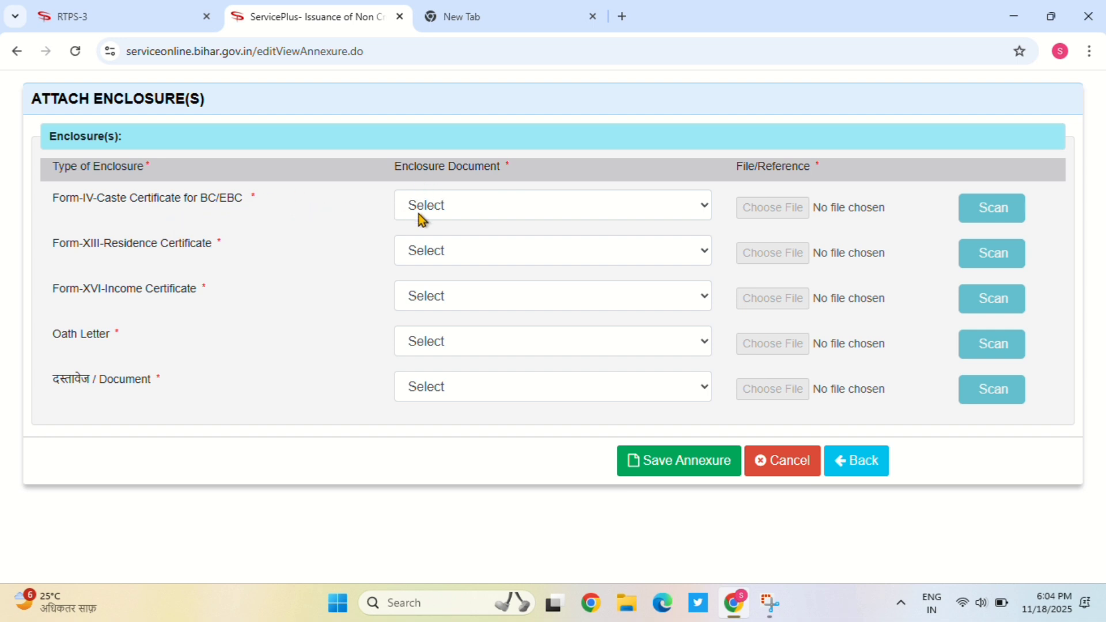
click(463, 211)
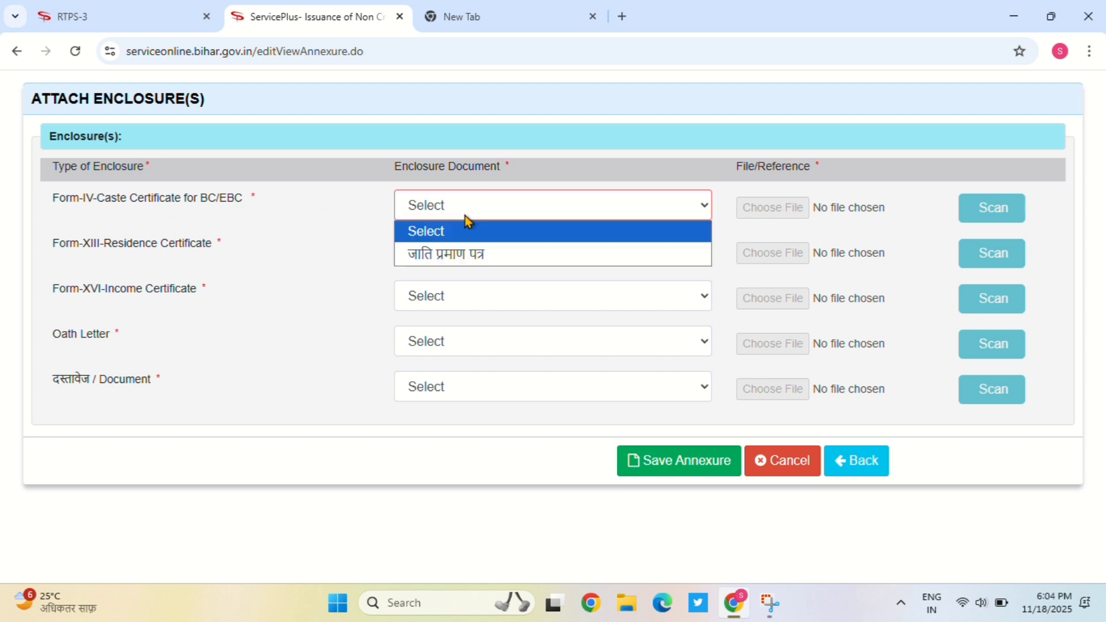
click(476, 253)
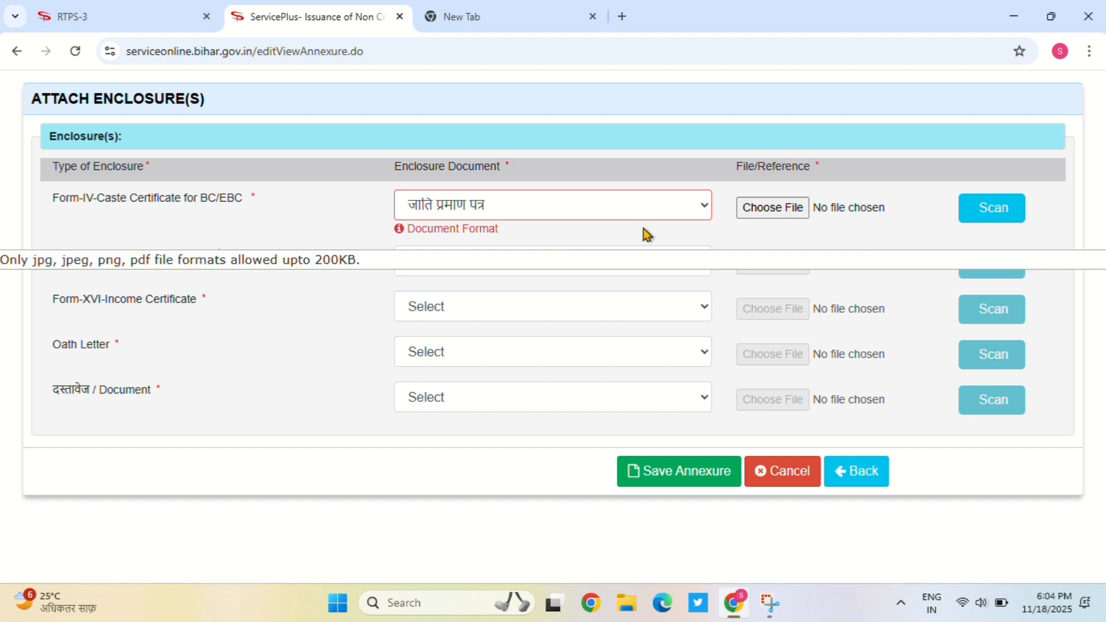
click(765, 211)
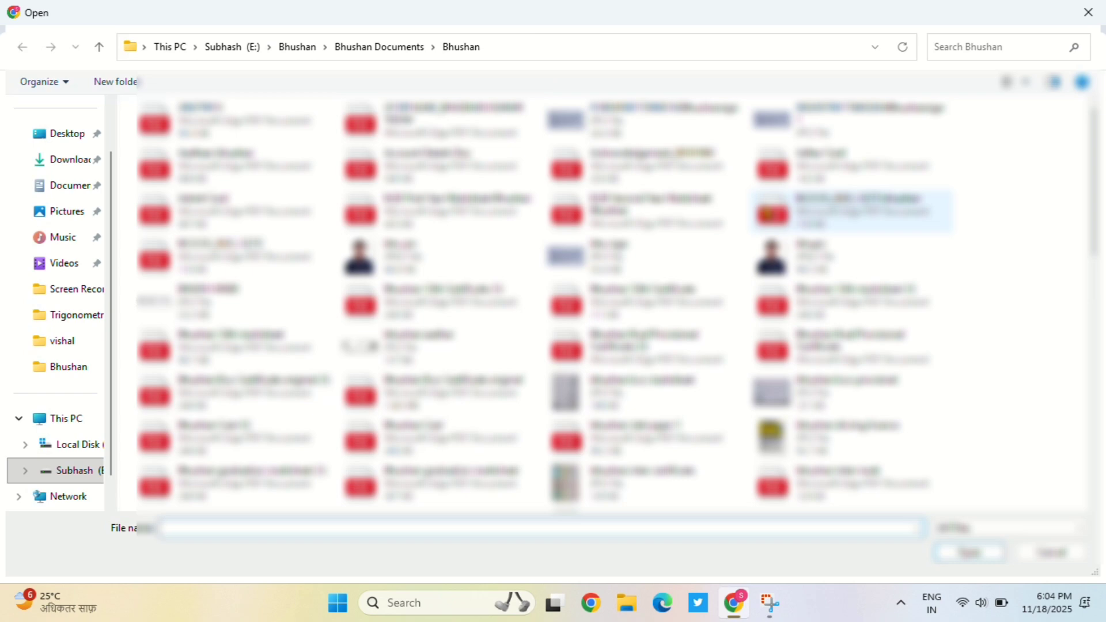
click(820, 220)
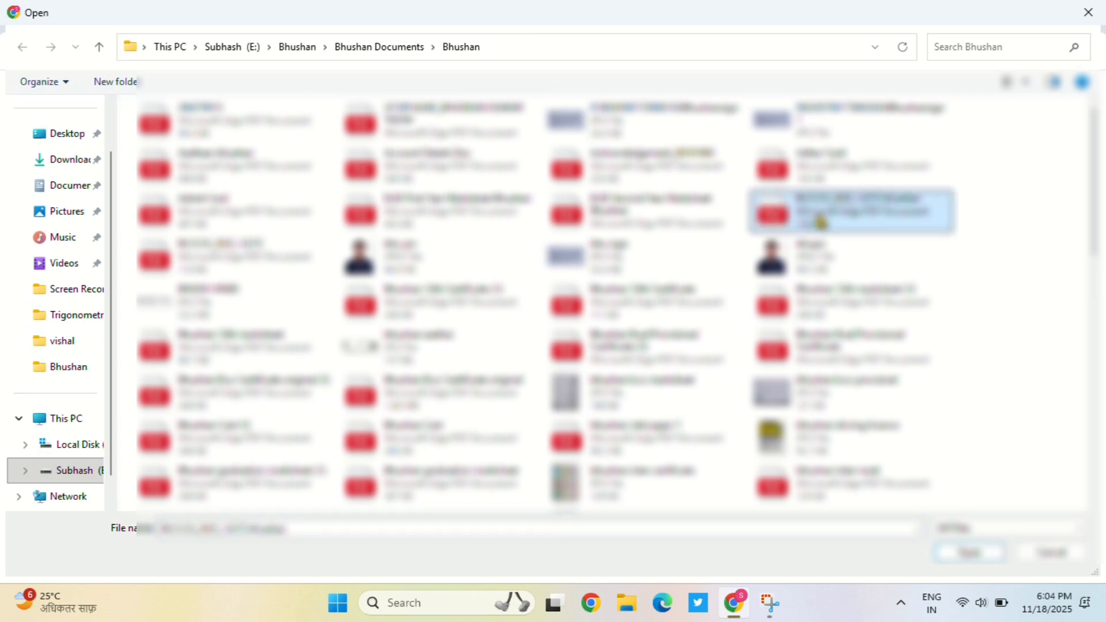
right_click(815, 214)
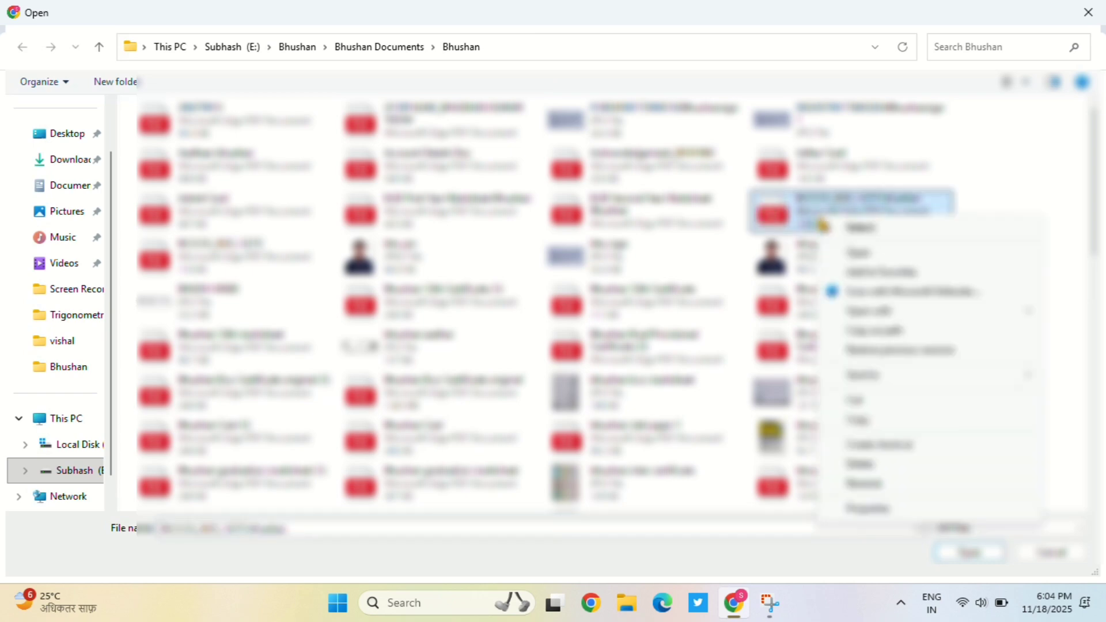
click(850, 256)
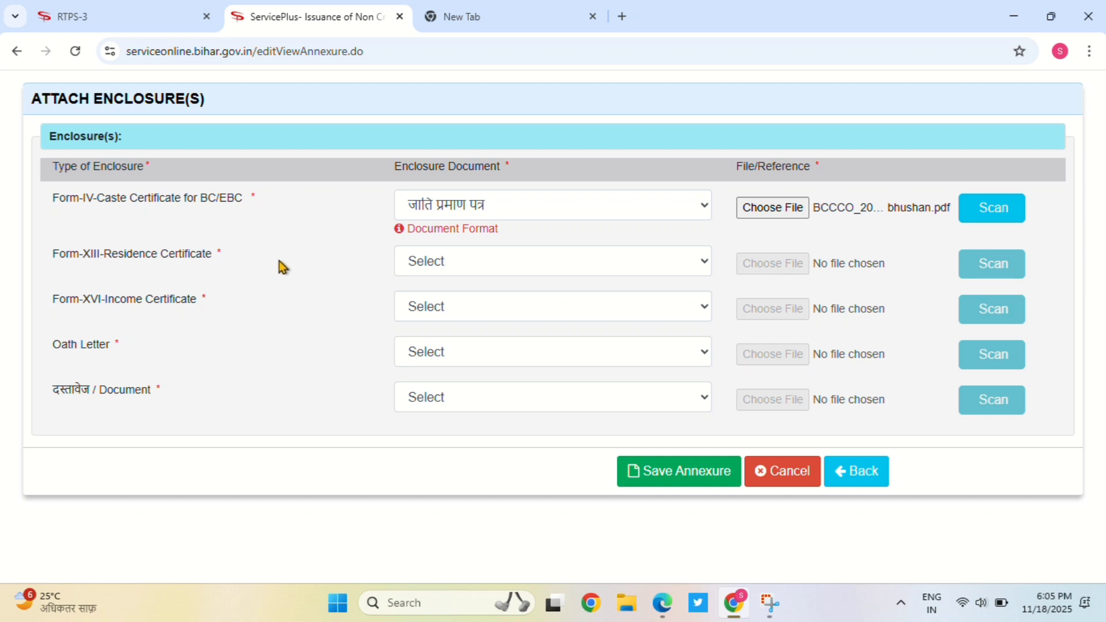
click(427, 265)
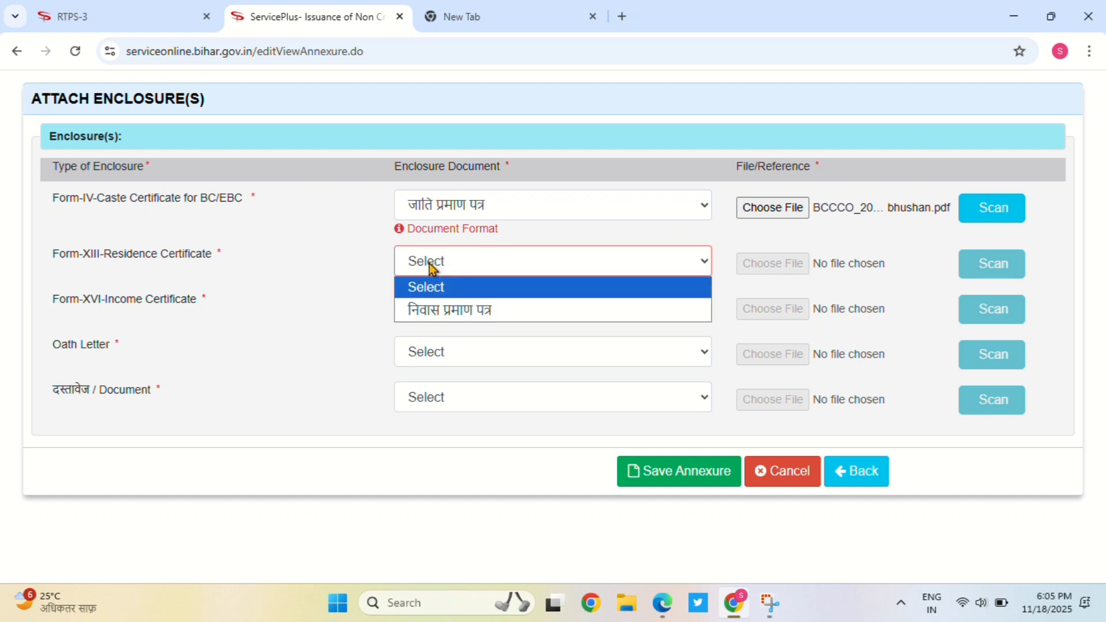
click(444, 311)
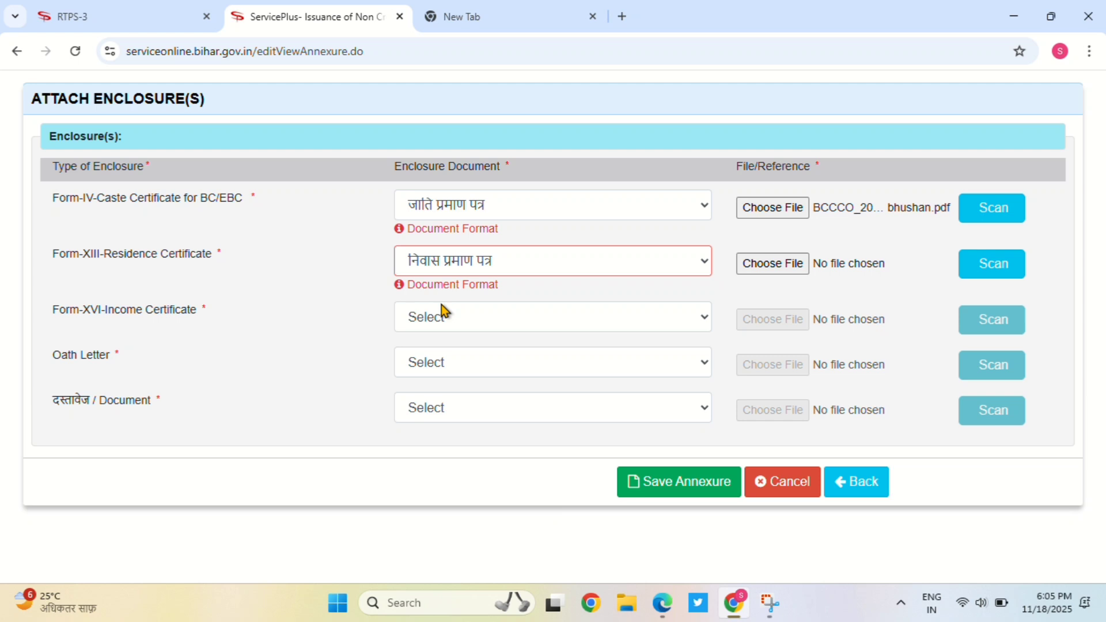
mouse_move(429, 288)
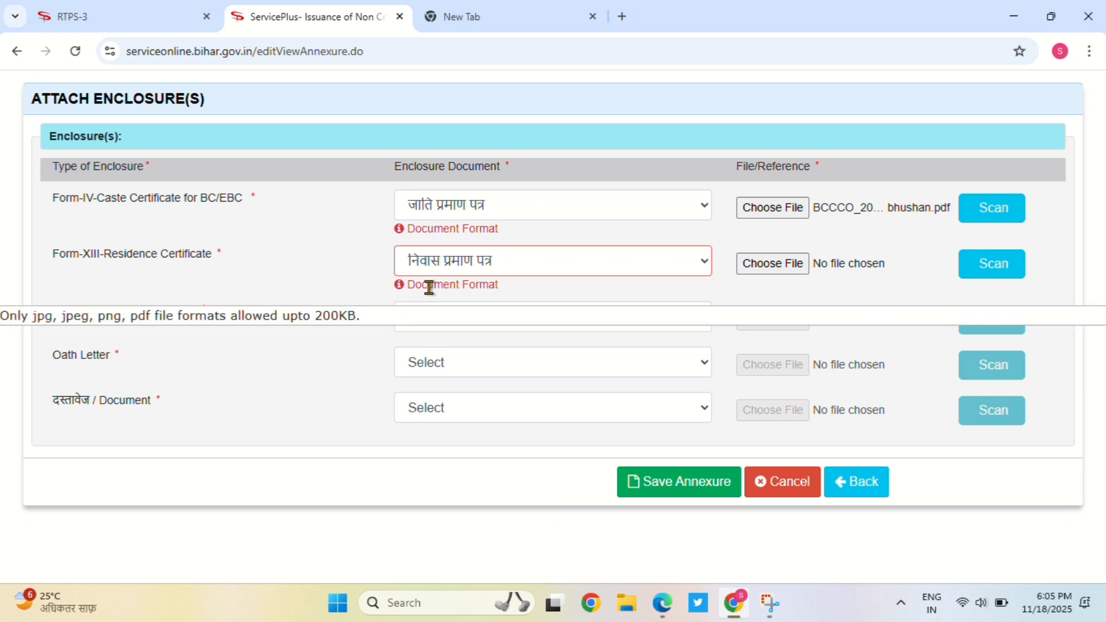
click(772, 264)
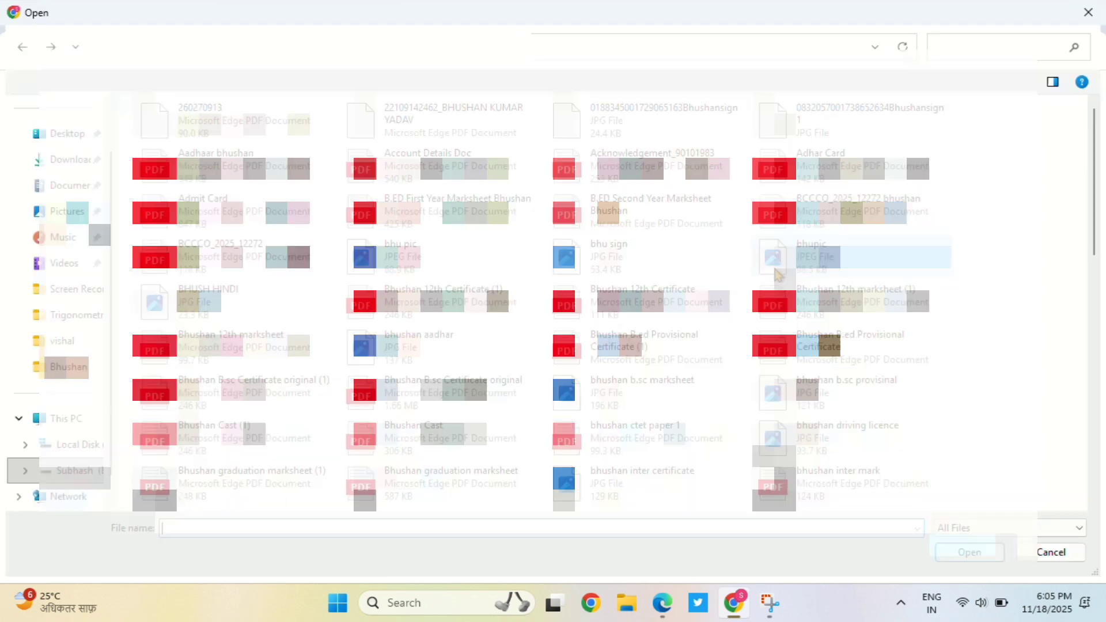
click(1094, 503)
click(1095, 504)
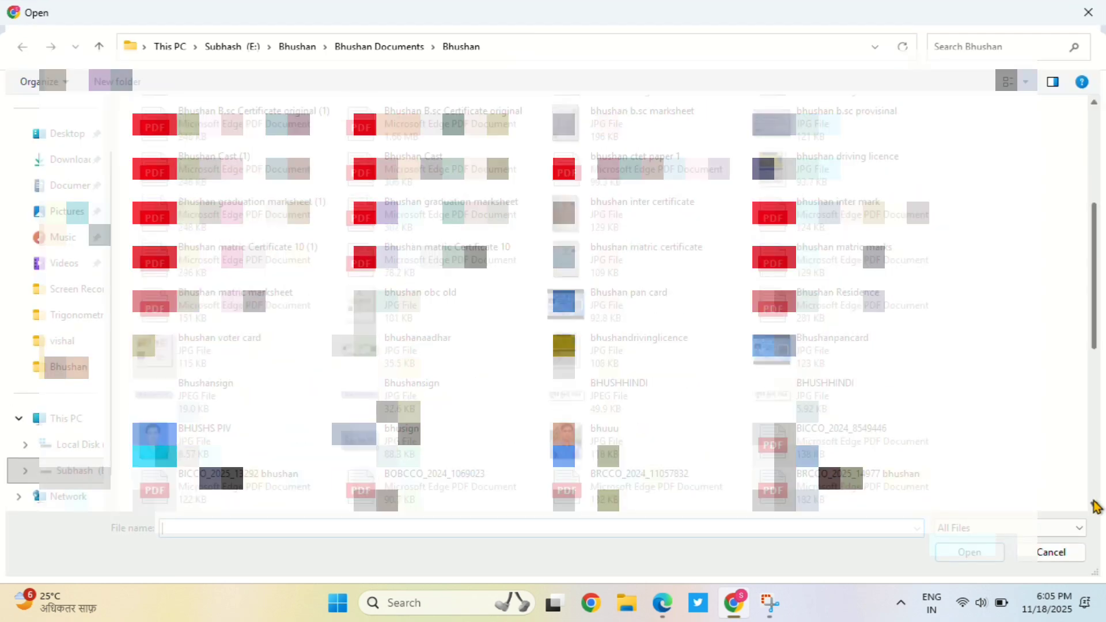
click(876, 490)
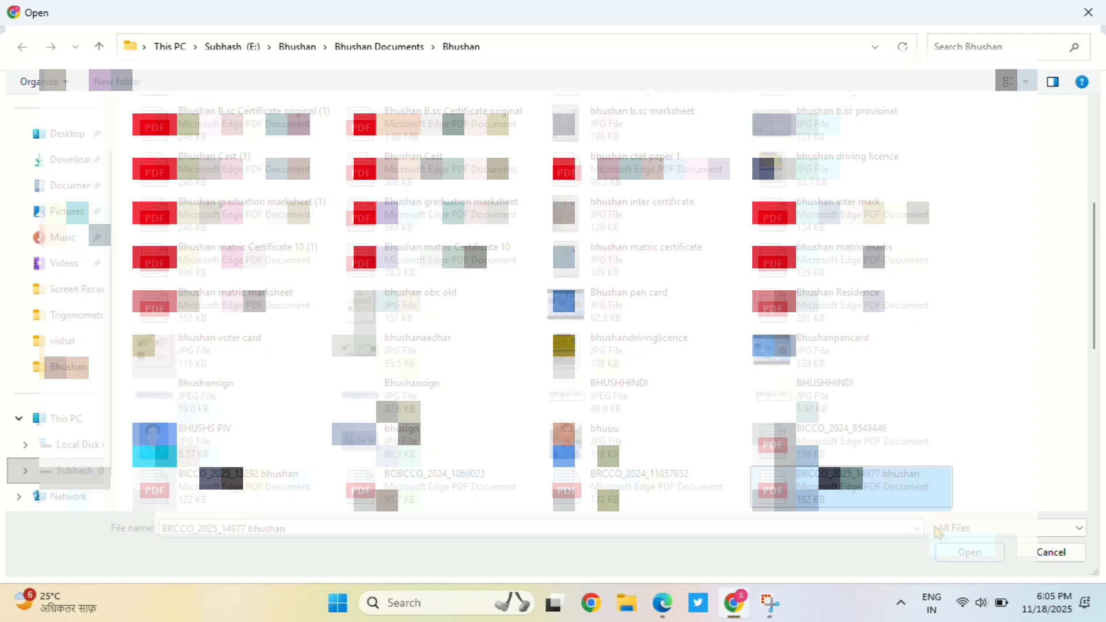
click(969, 552)
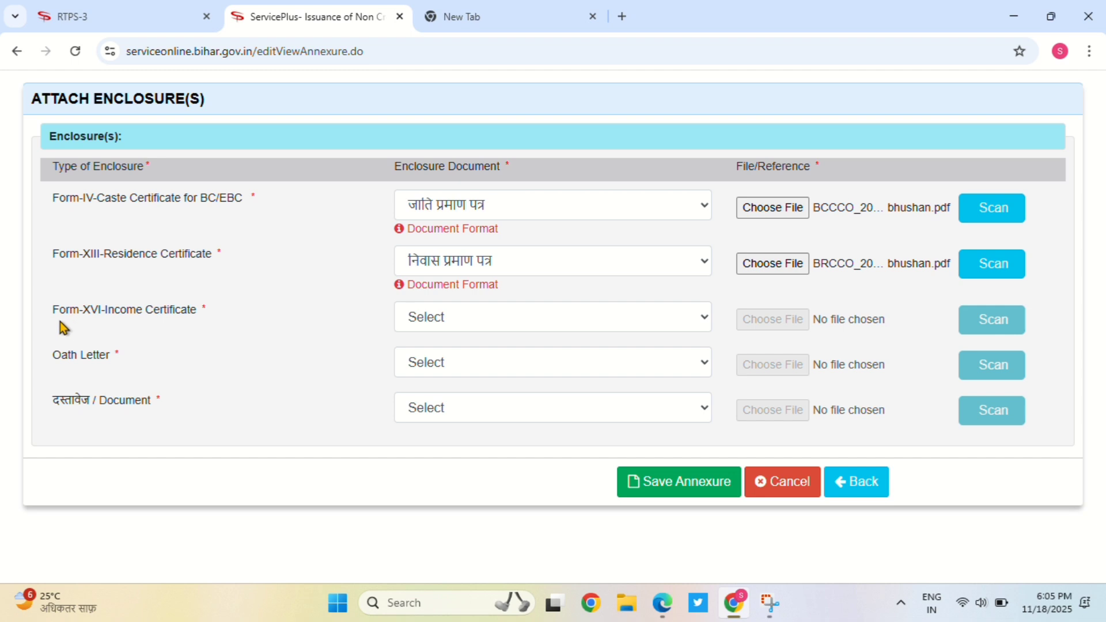
click(427, 322)
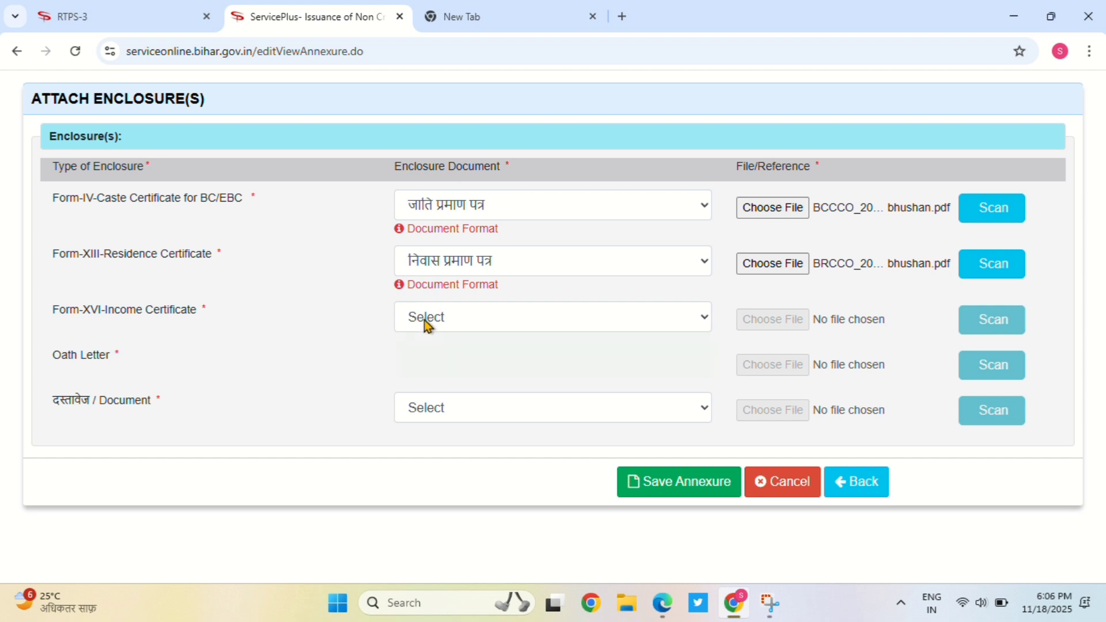
click(459, 364)
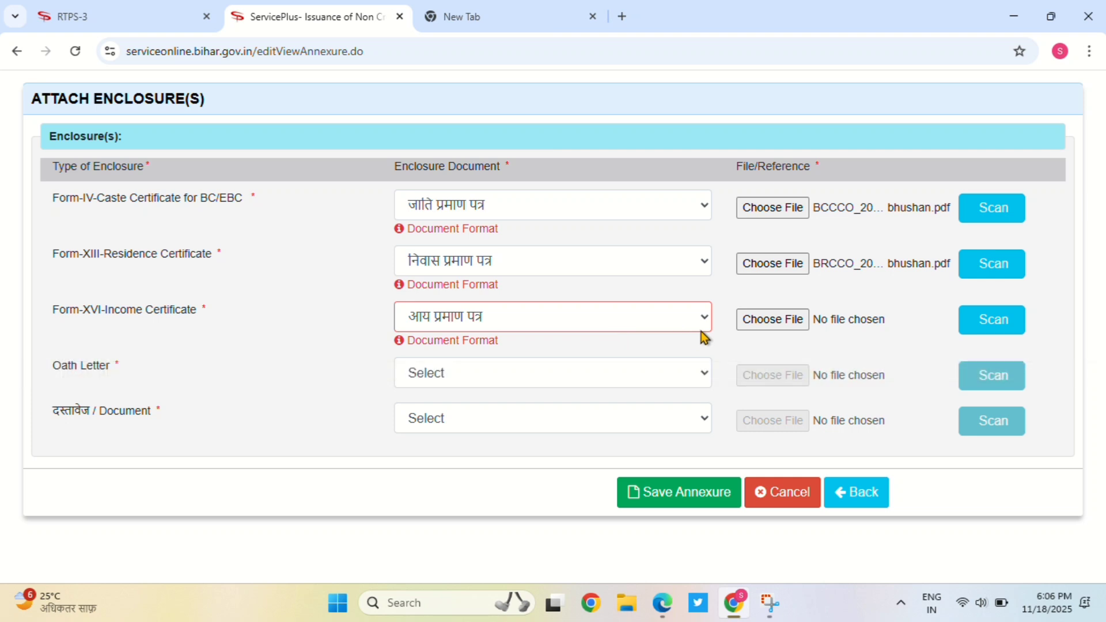
click(754, 331)
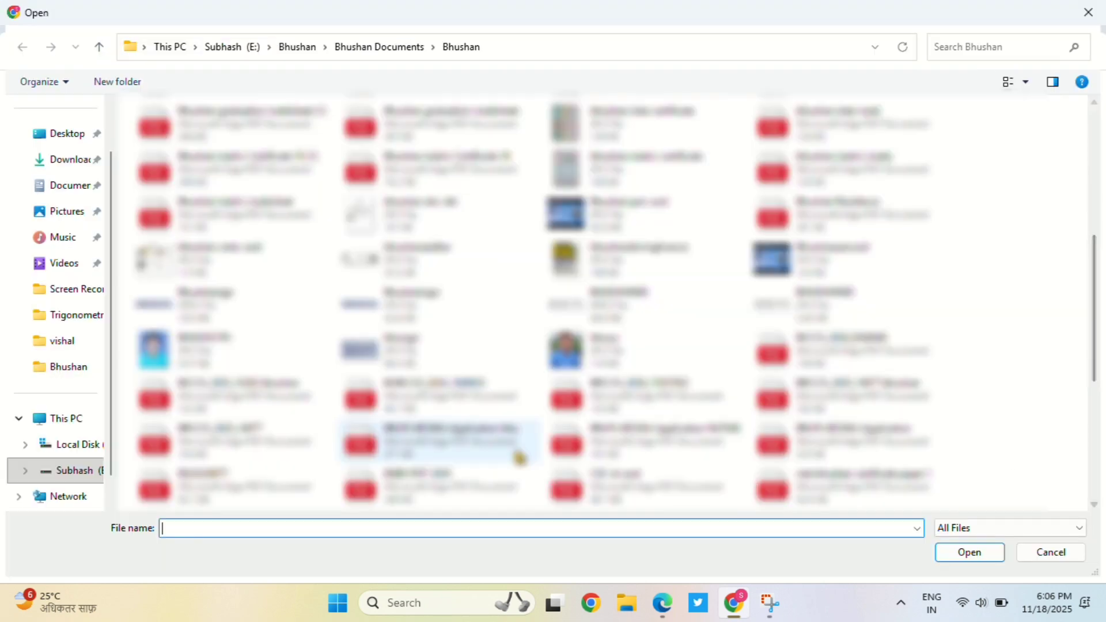
click(294, 401)
click(995, 557)
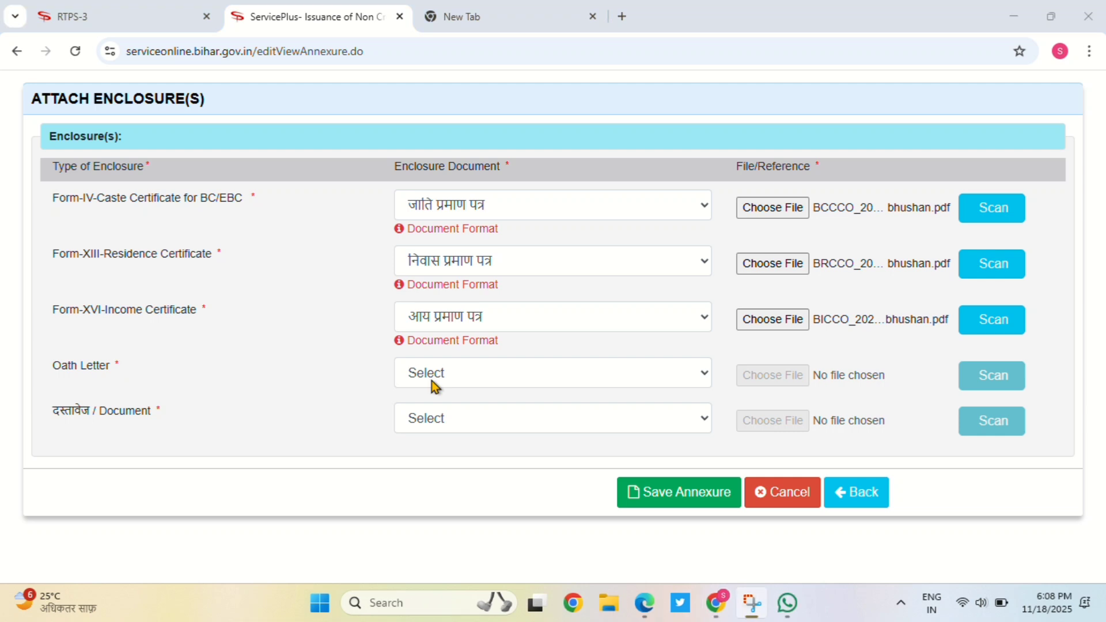
Set the Oath Letter to फॉर्म-VIII स्वयं शपथ-पत्र and attach obc form.jpeg from Downloads.
click(430, 382)
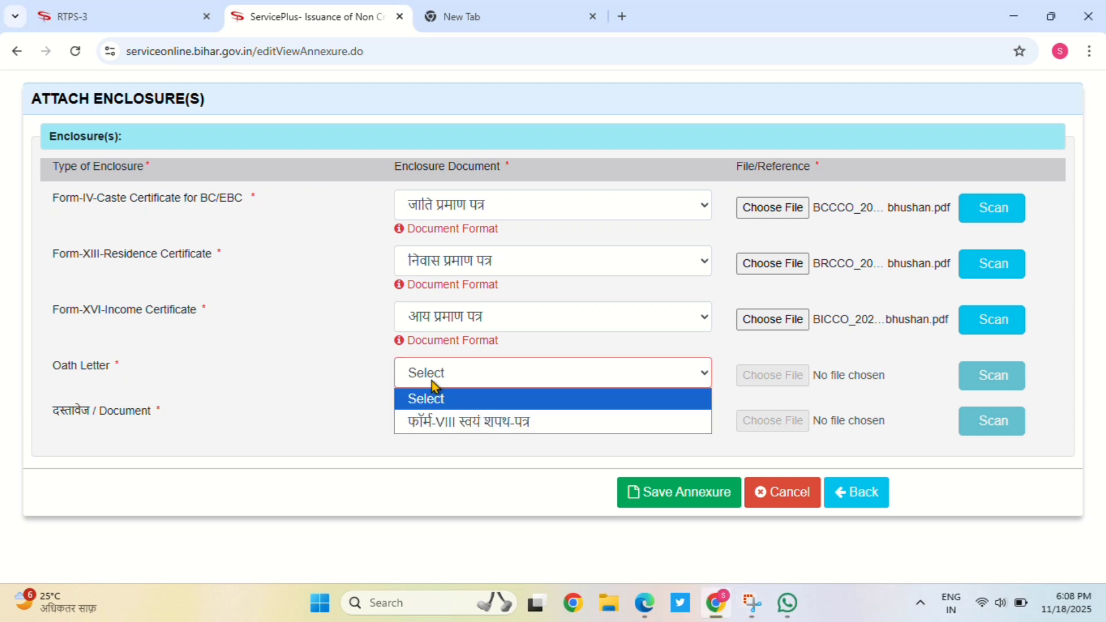
click(455, 423)
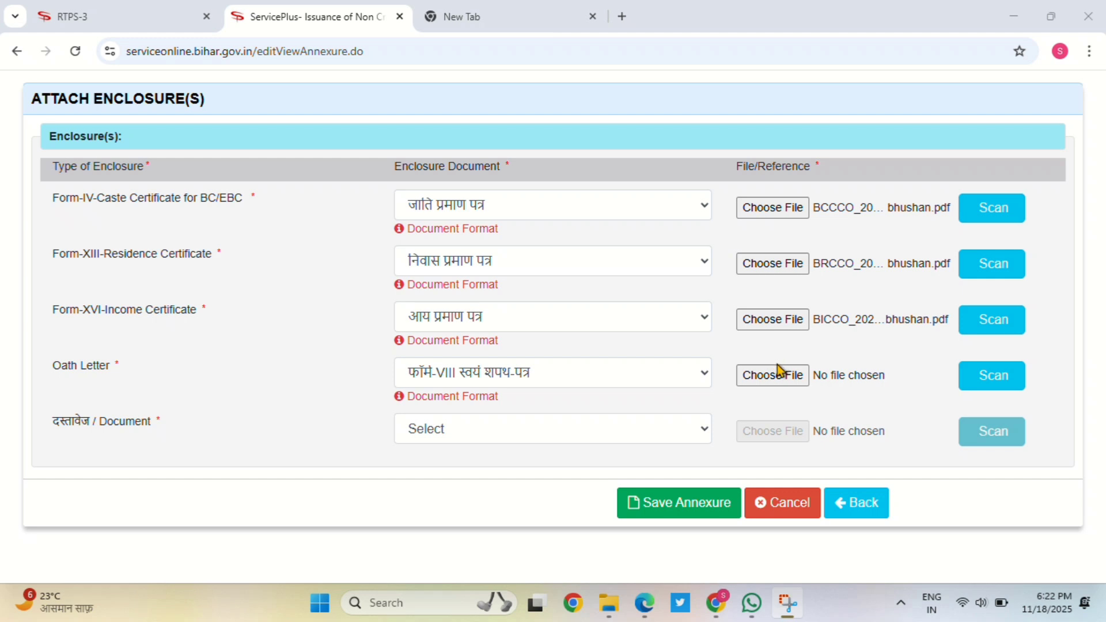
click(777, 372)
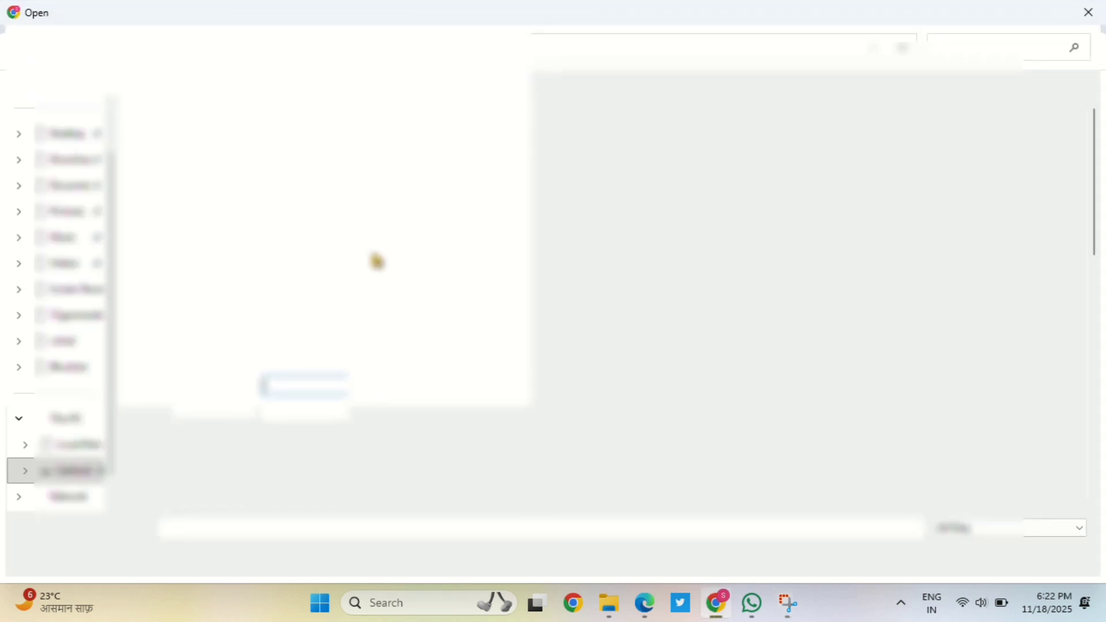
click(63, 160)
click(257, 181)
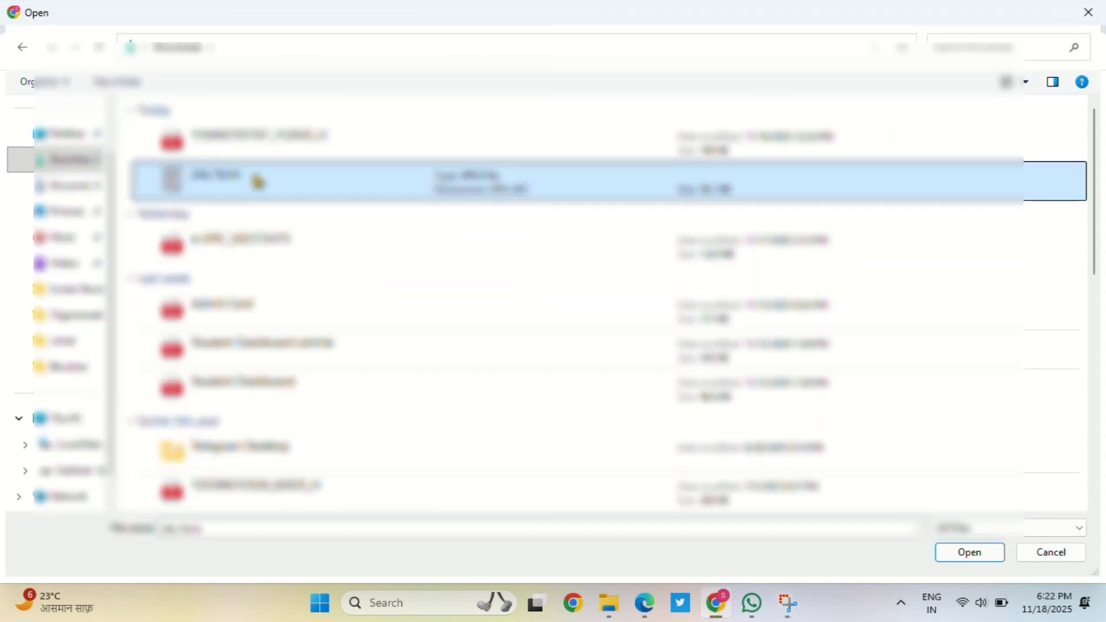
click(957, 550)
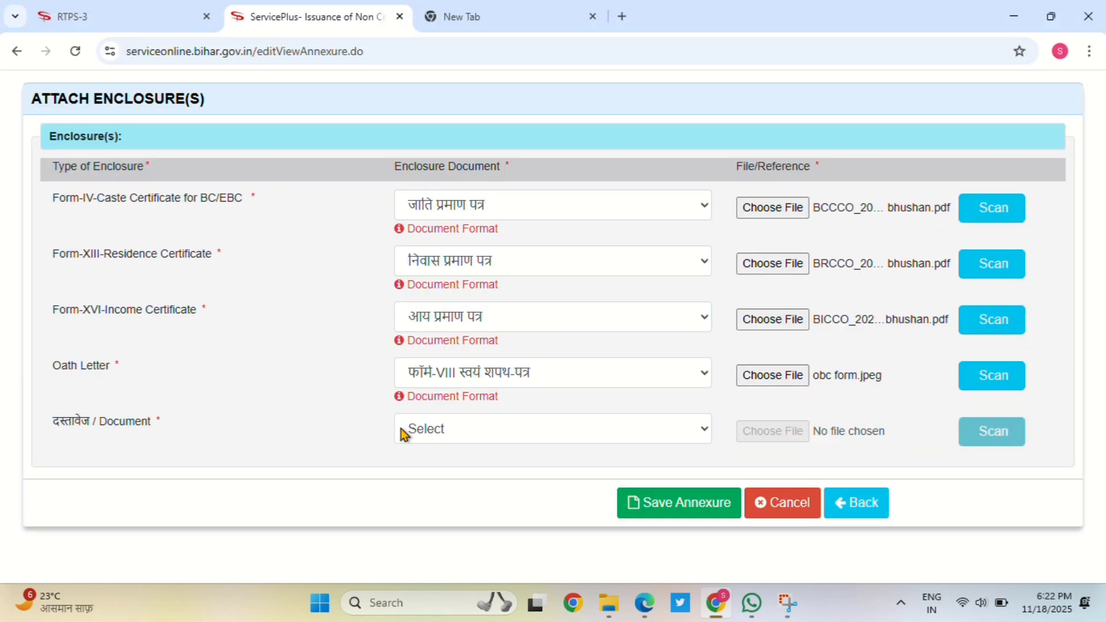
Set the दस्तावेज enclosure to आधार कार्ड and attach bhushan aadhar.jpg.
click(427, 429)
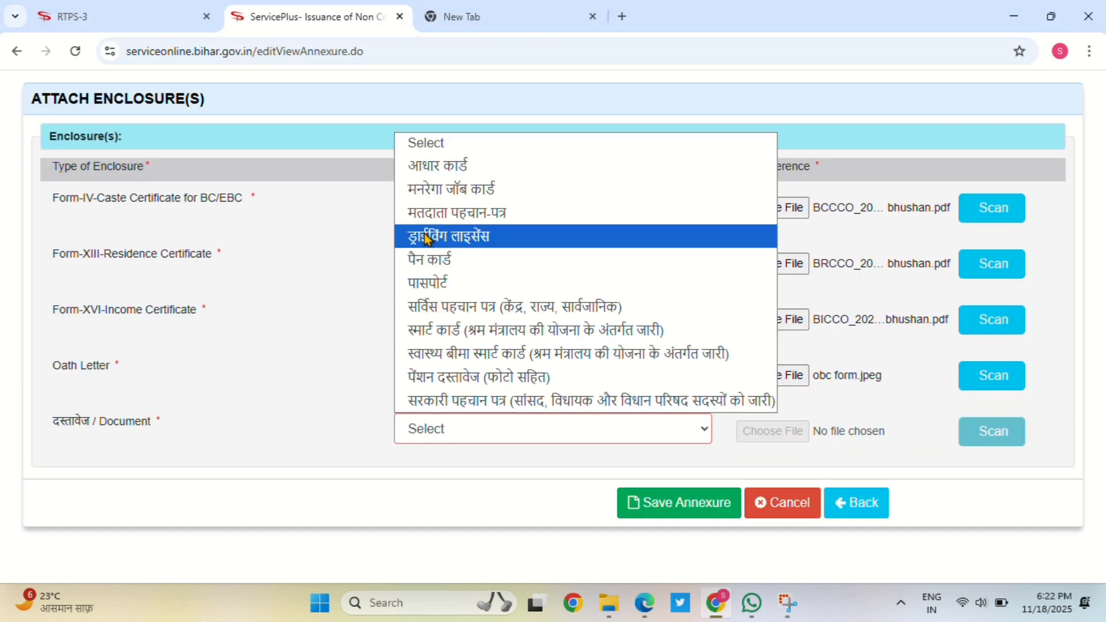
click(431, 172)
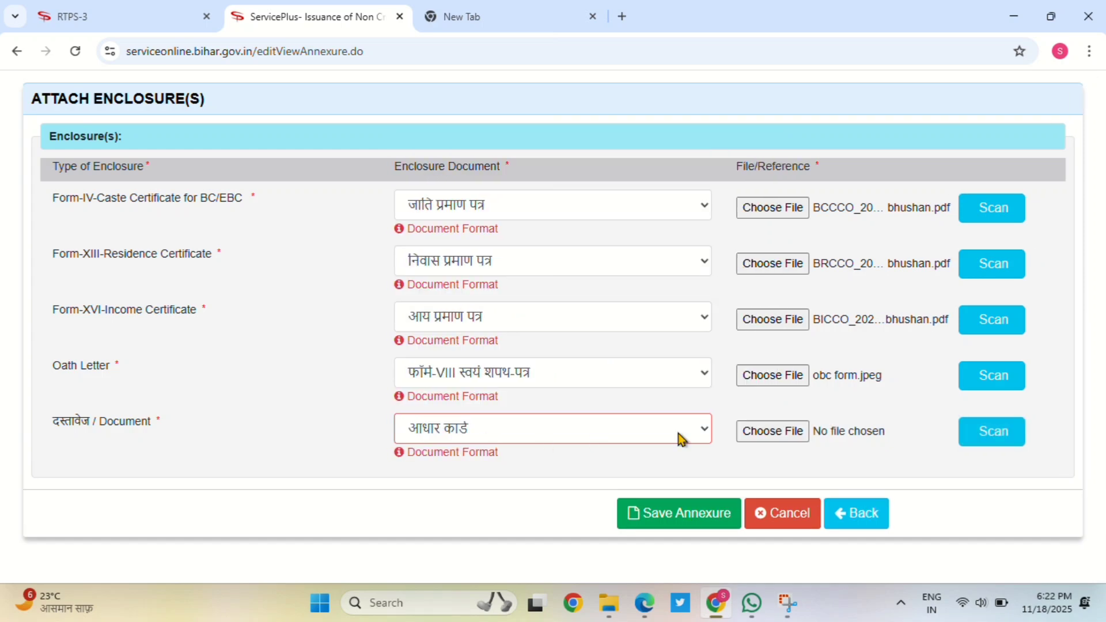
click(769, 441)
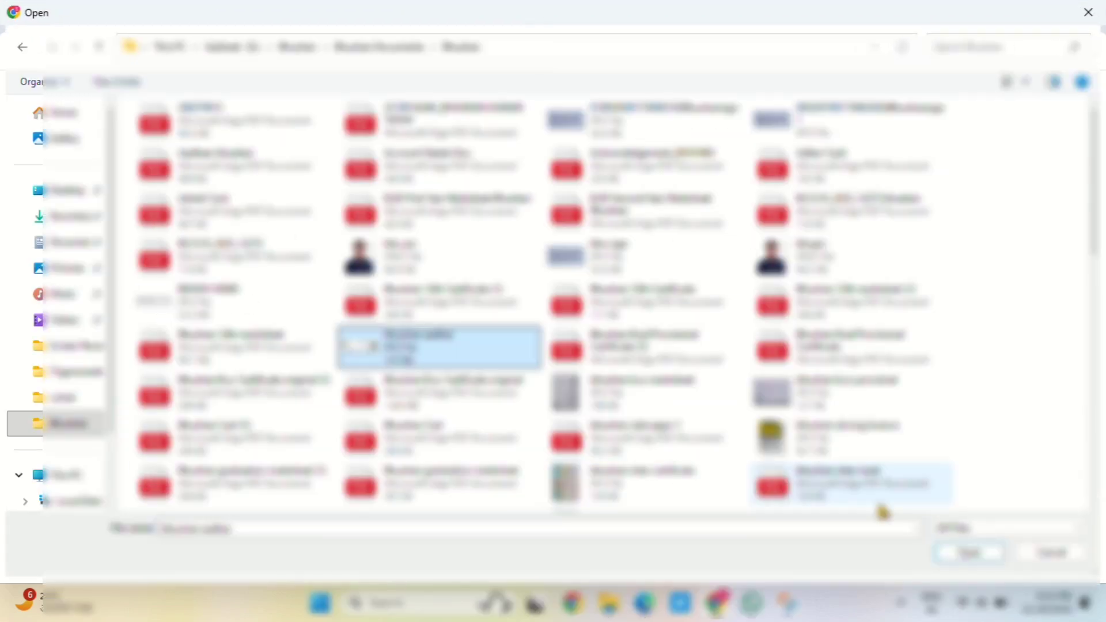
click(963, 554)
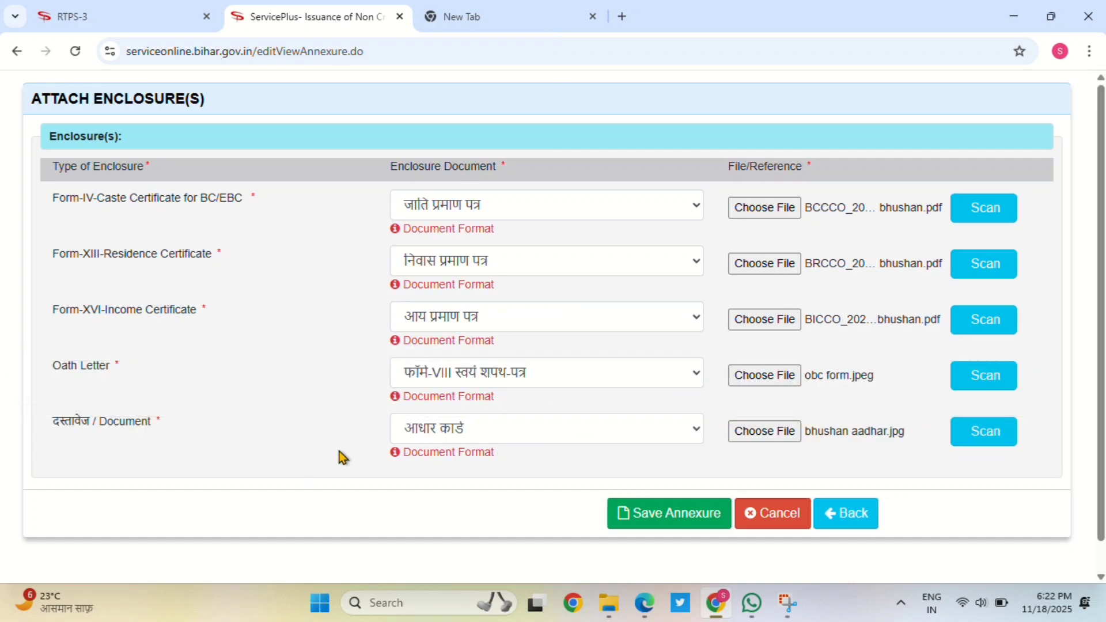
Save the five attached enclosures and bring up the application preview with its Annexure List.
mouse_move(467, 448)
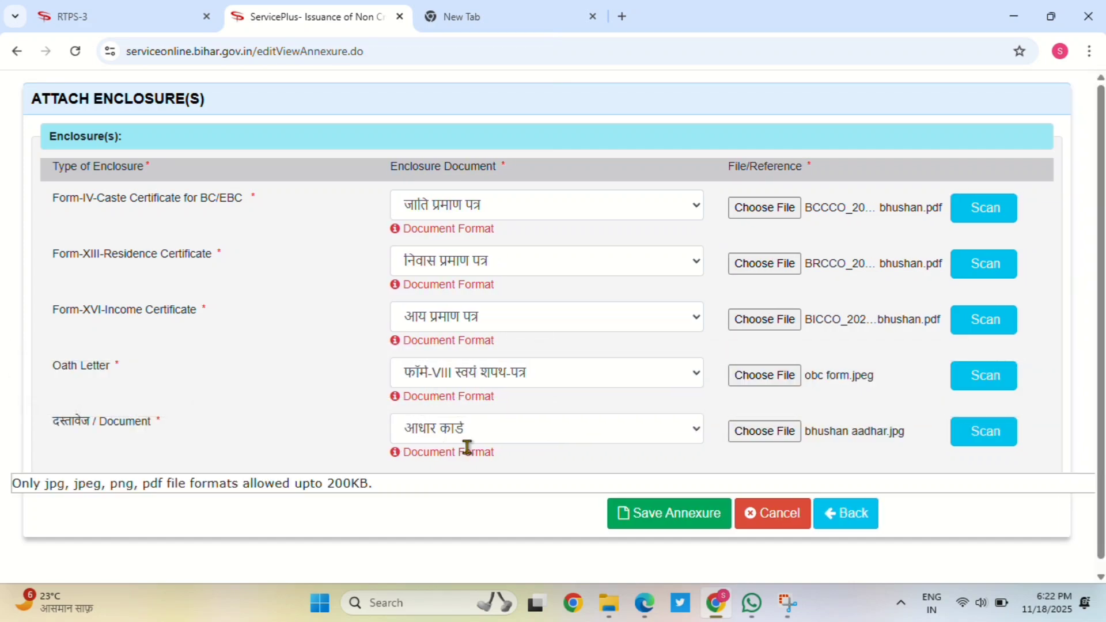
click(663, 518)
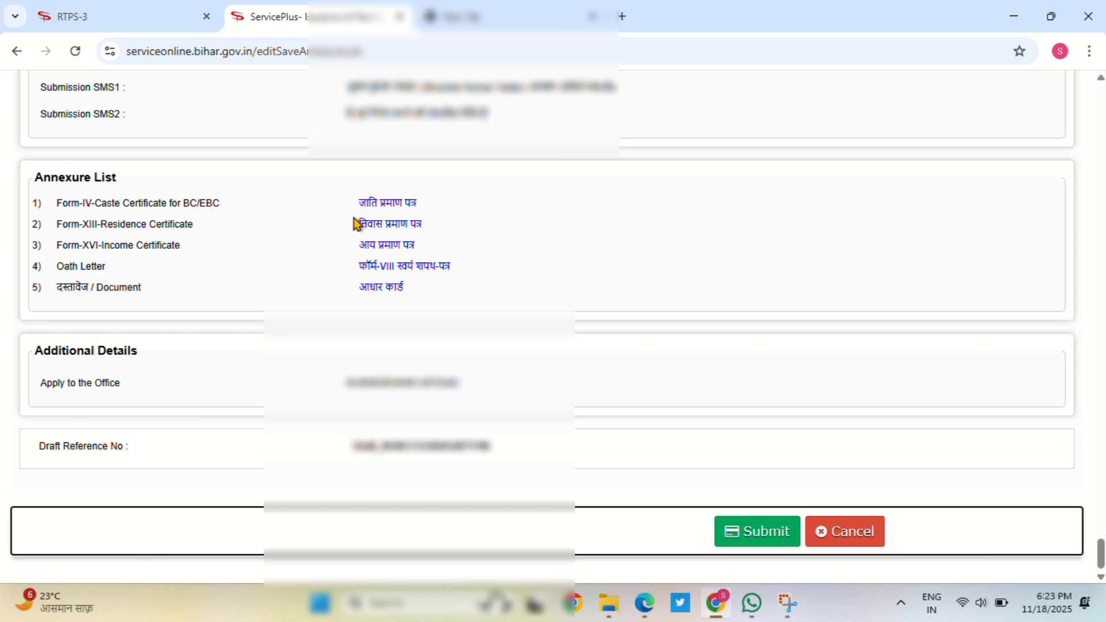
Submit the OBC Non-Creamy Layer application and export the final acknowledgement to PDF.
click(765, 541)
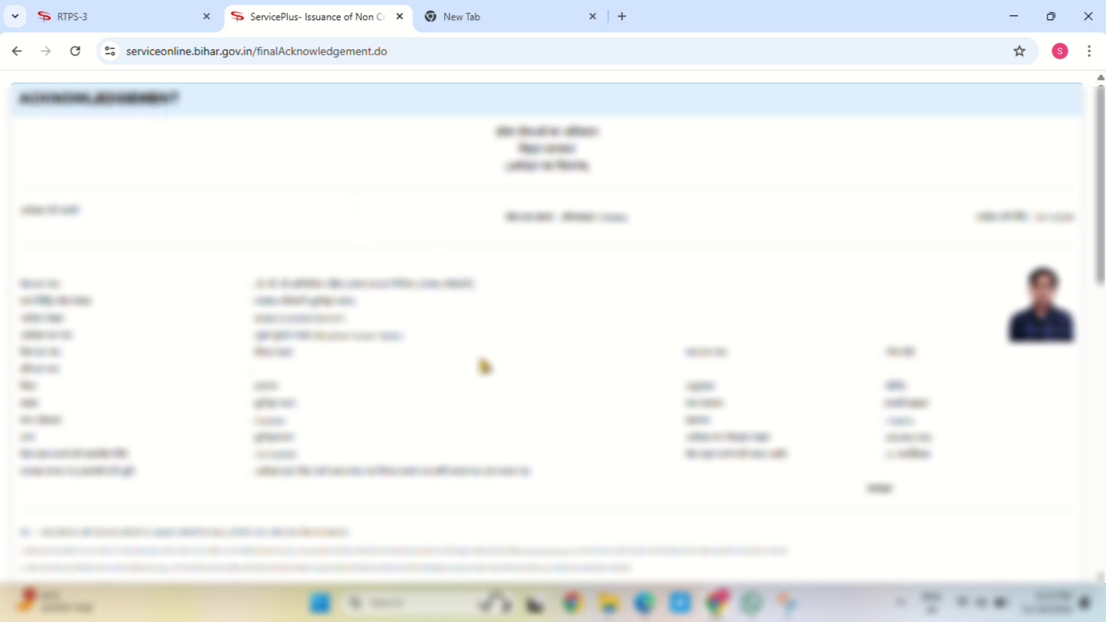
scroll(871, 464, down, 10)
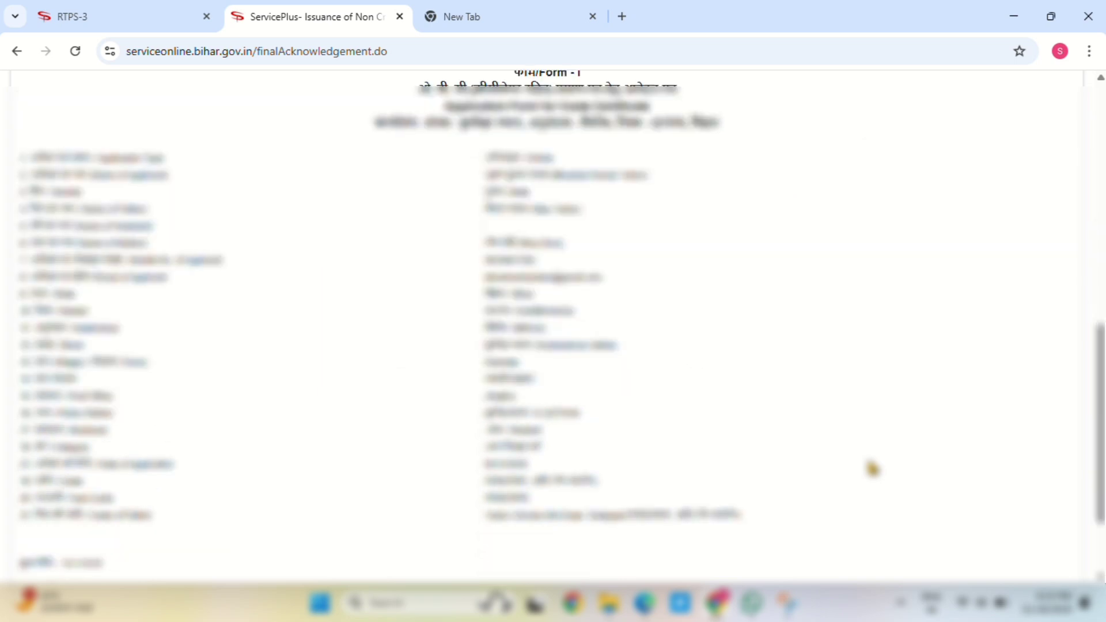
scroll(872, 468, down, 1)
scroll(872, 468, down, 3)
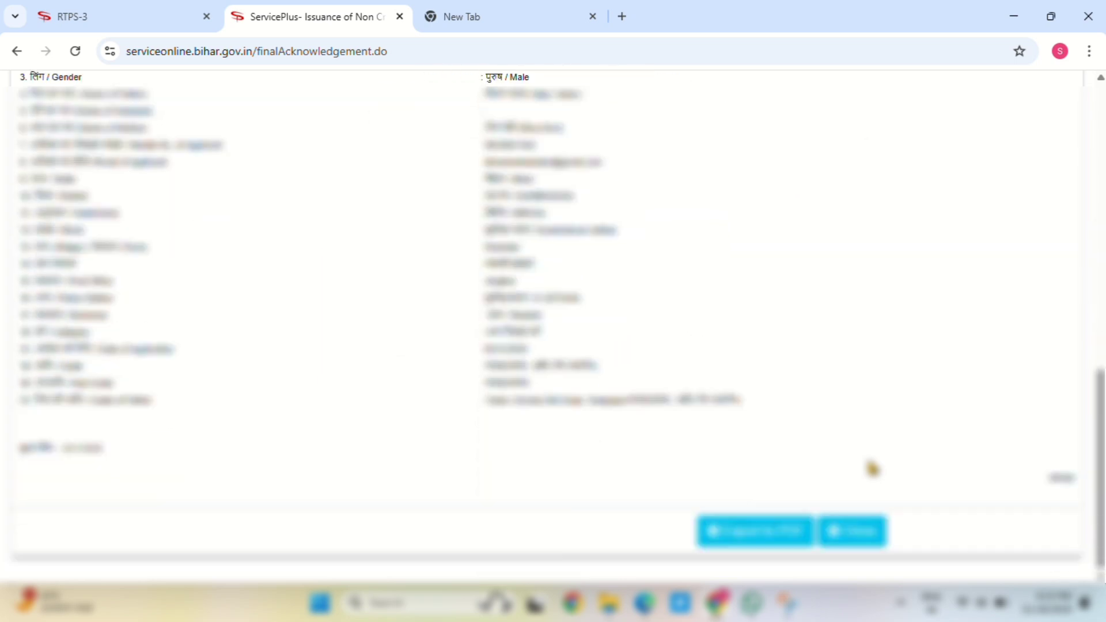
click(761, 532)
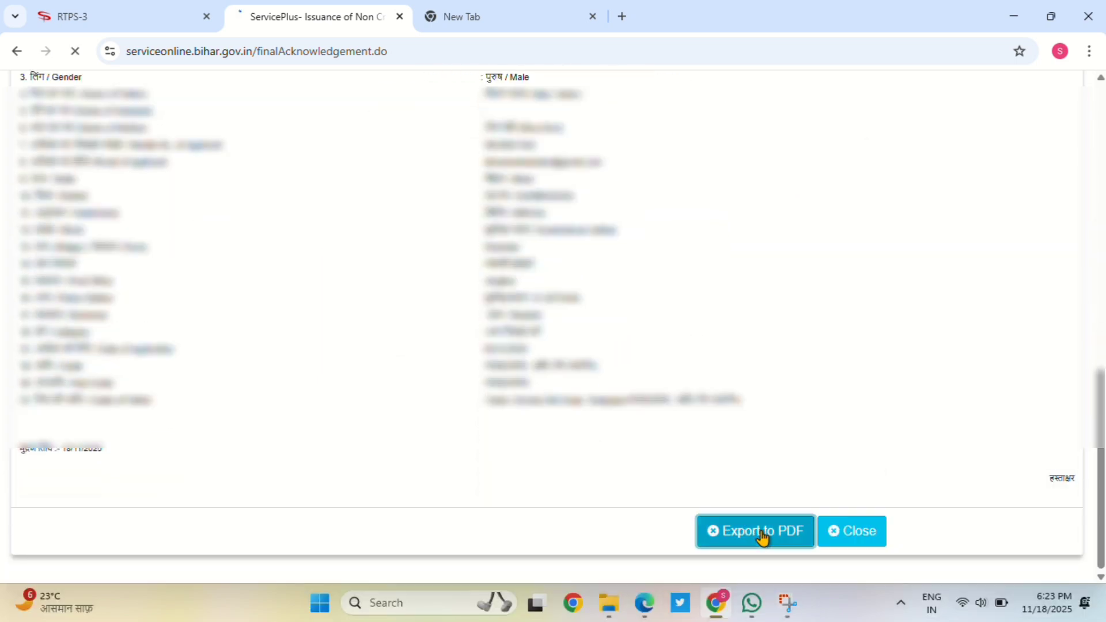